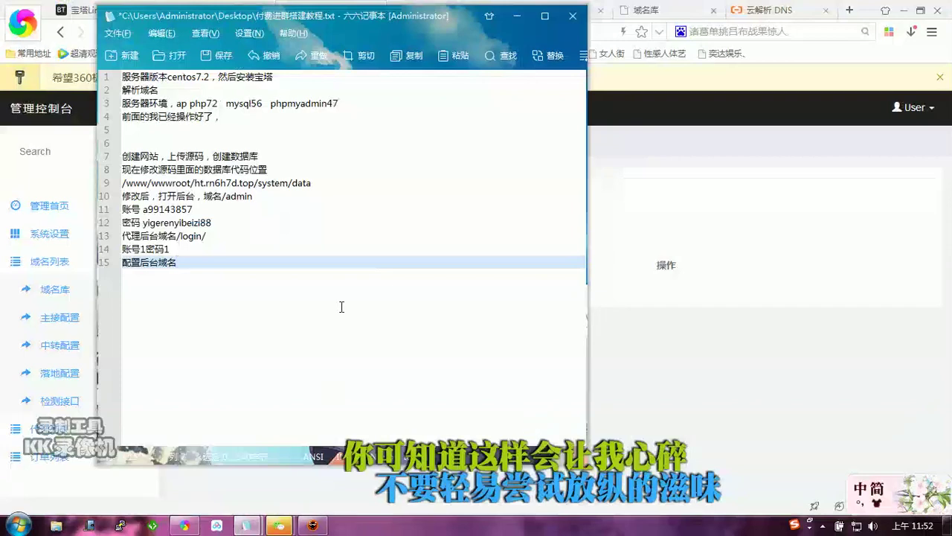
Extend line 15 of the notes after 配置后台域名 with "，只需要配置主街和落地就可以".
type(",zhiy")
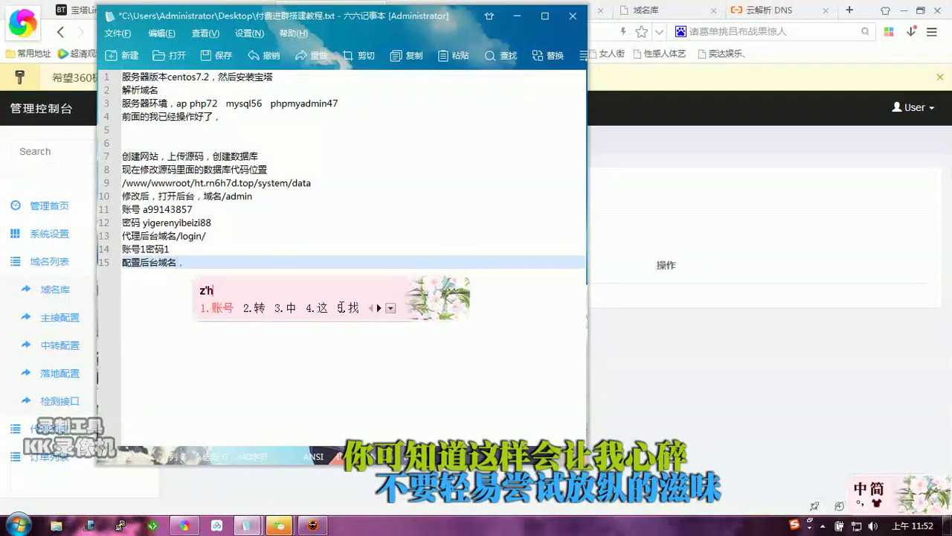
key("BackSpace")
type("xuyao")
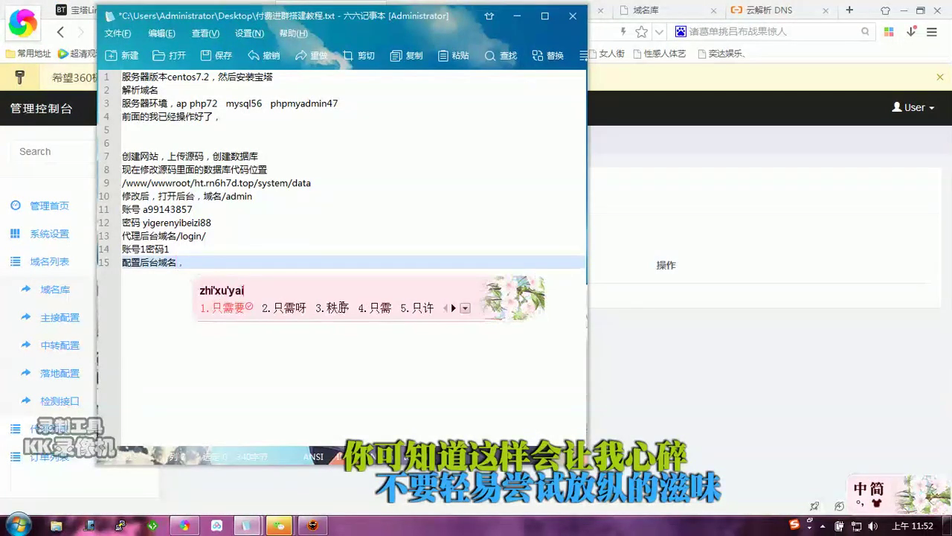
key("space")
type("peizh")
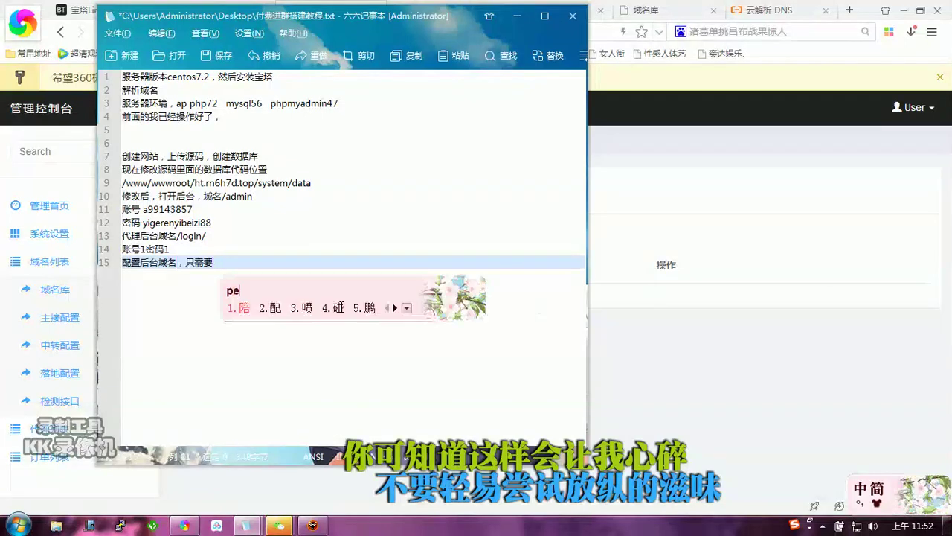
key("Escape")
type("peizhi")
key("space")
type("zhujie")
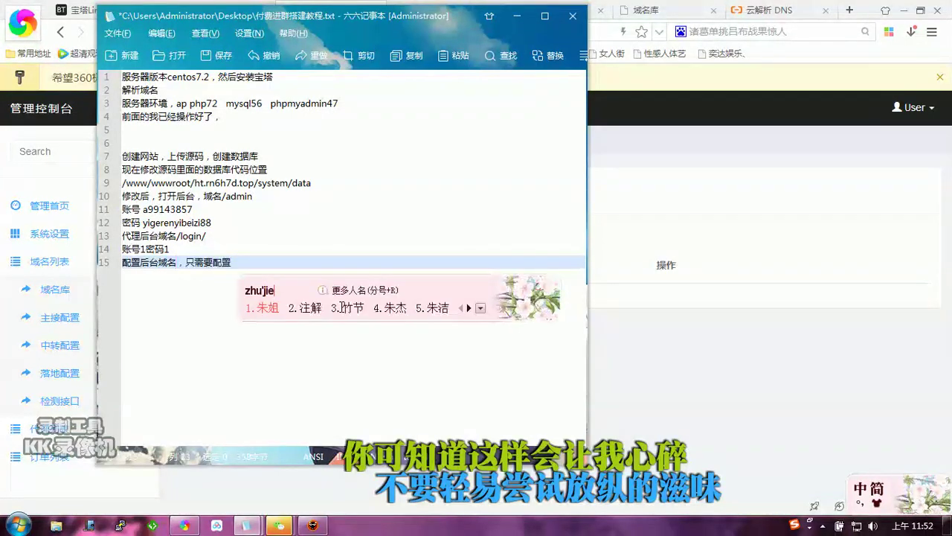
key("equal")
key("space")
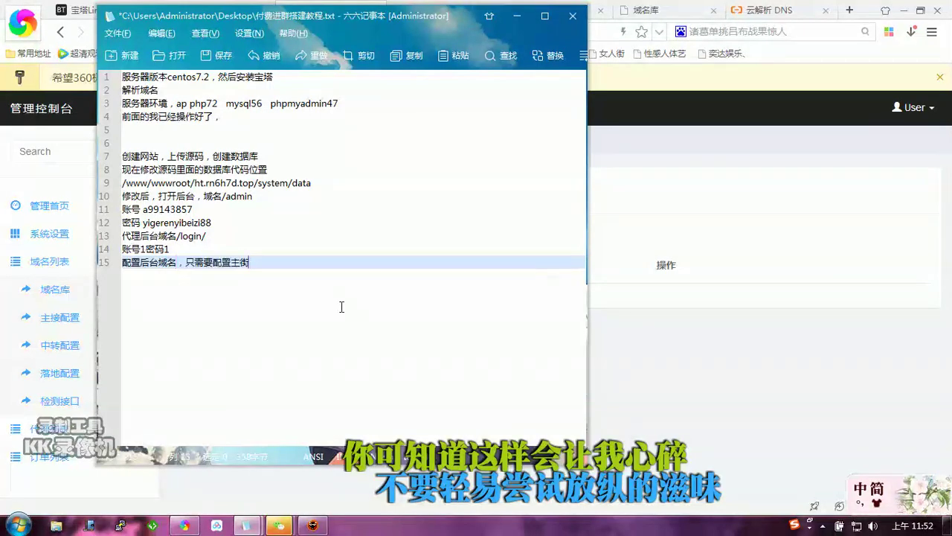
type("he")
key("space")
type("luodi")
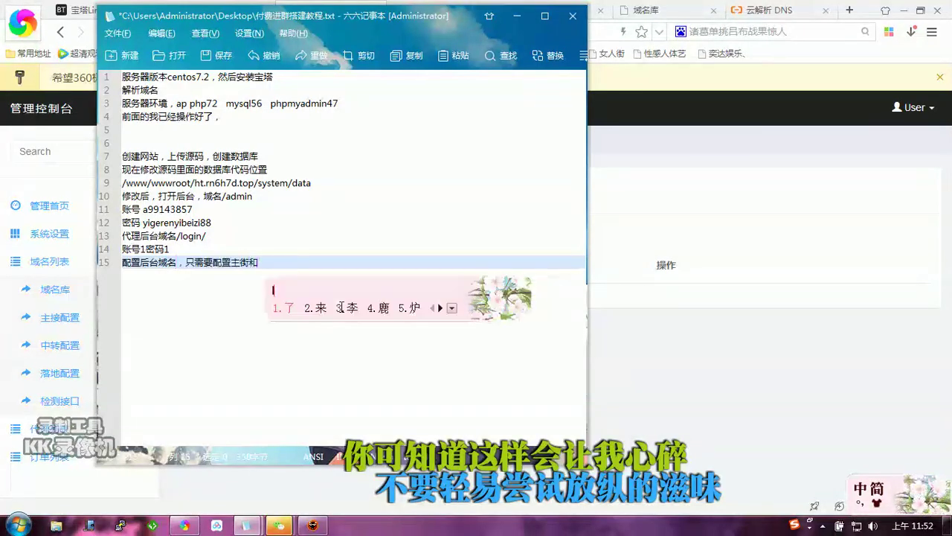
key("space")
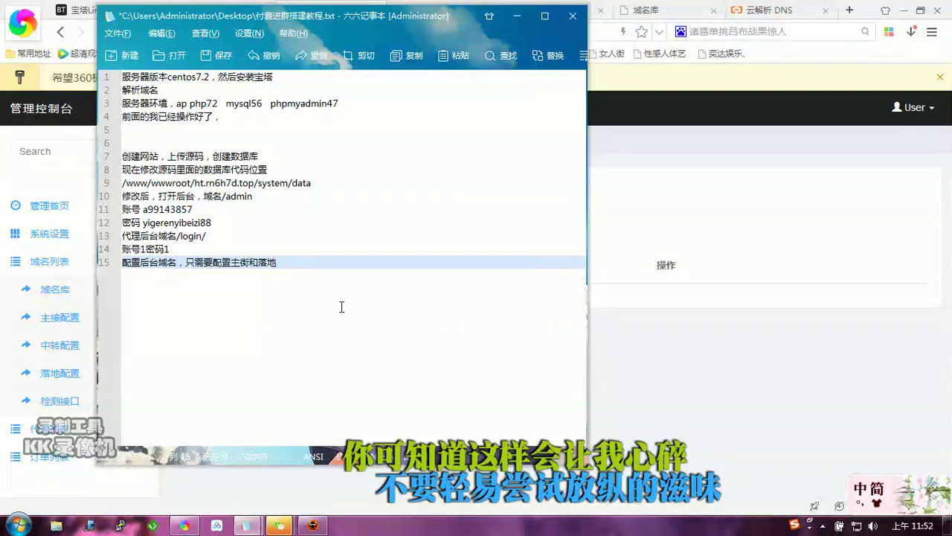
type("jiukeyi")
key("space")
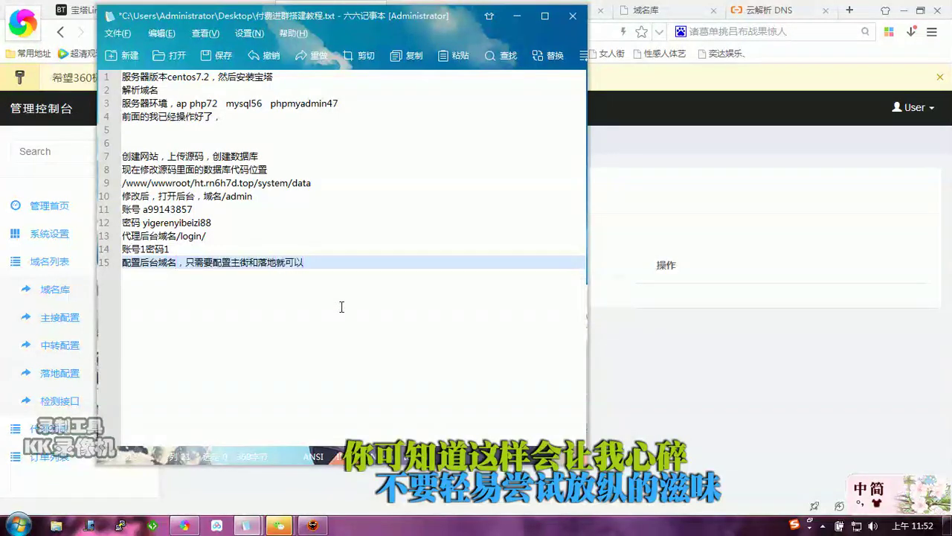
Switch to the browser's admin console and open the form for adding one domain to the 域名库.
left_click(665, 396)
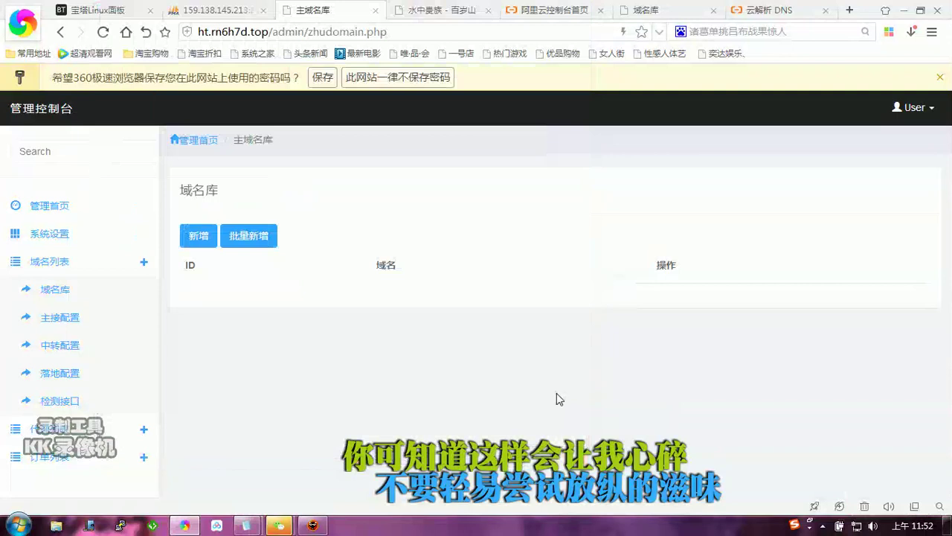
left_click(199, 239)
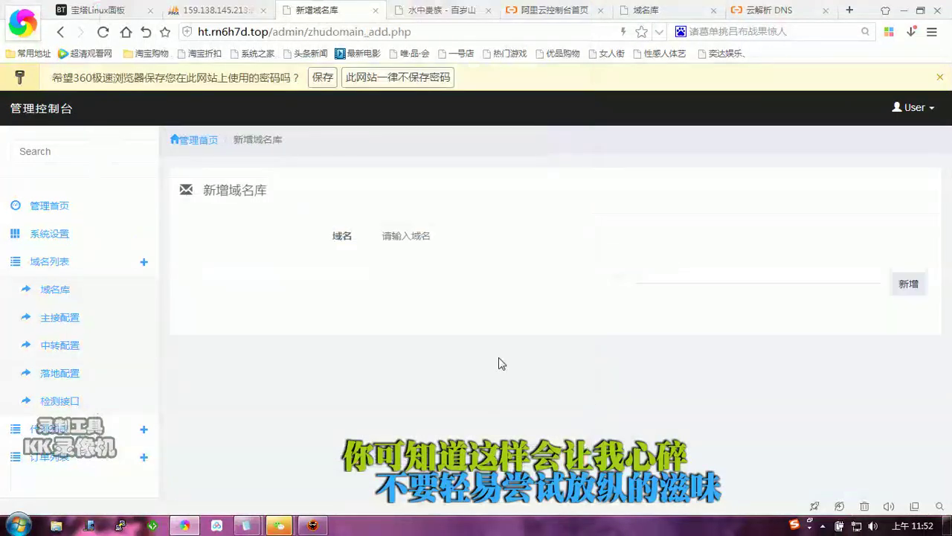
left_click(435, 235)
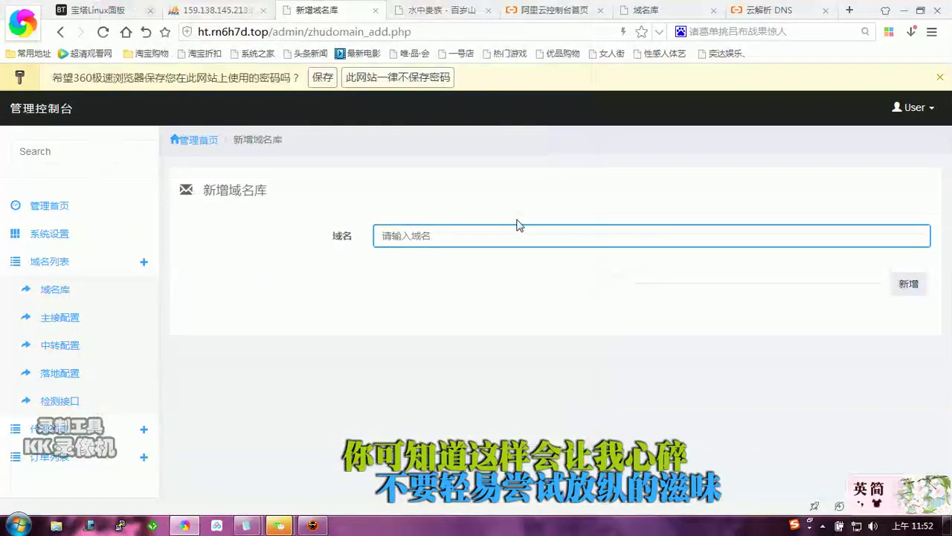
In the BaoTa panel, close the data.php editor and copy the wildcard domain *.x7d96o.cn from the ht.rn6h7d.top site's domain settings.
left_click(97, 9)
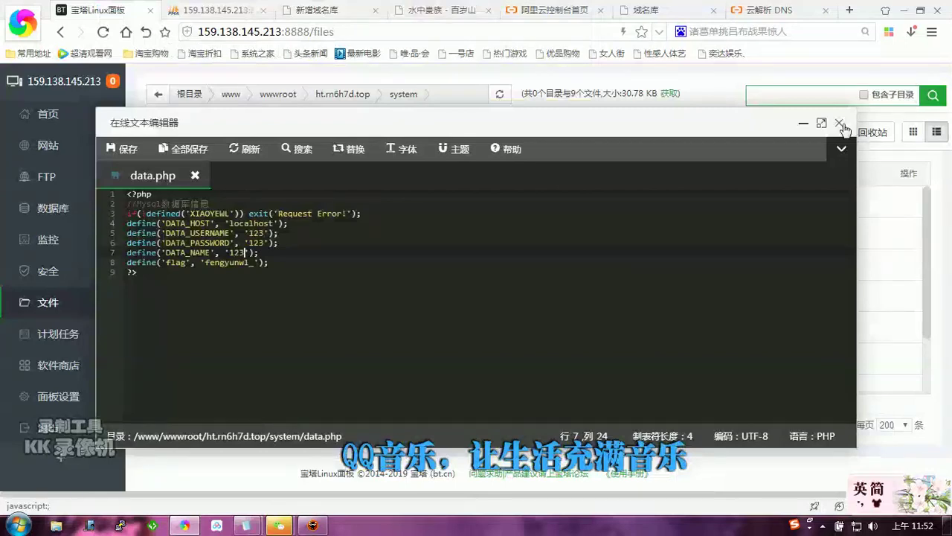
left_click(840, 123)
left_click(53, 148)
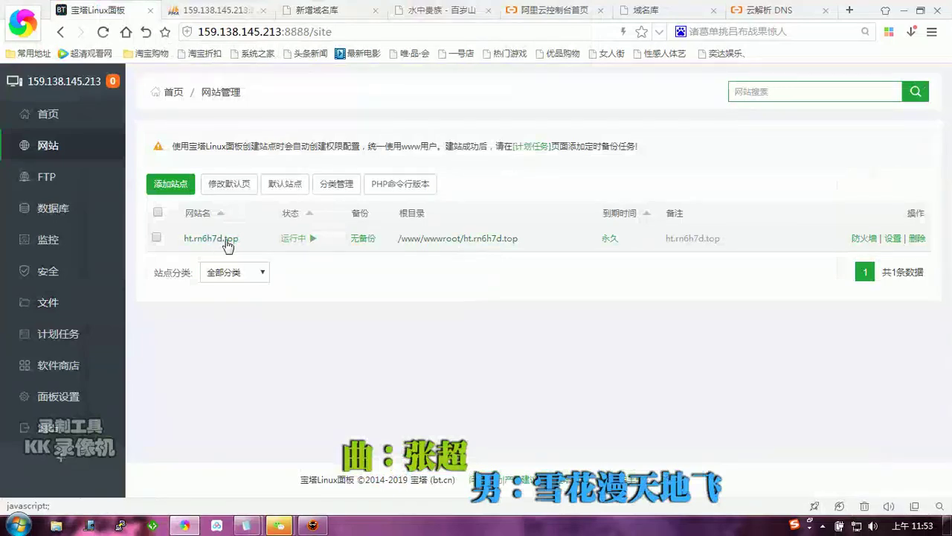
left_click(211, 238)
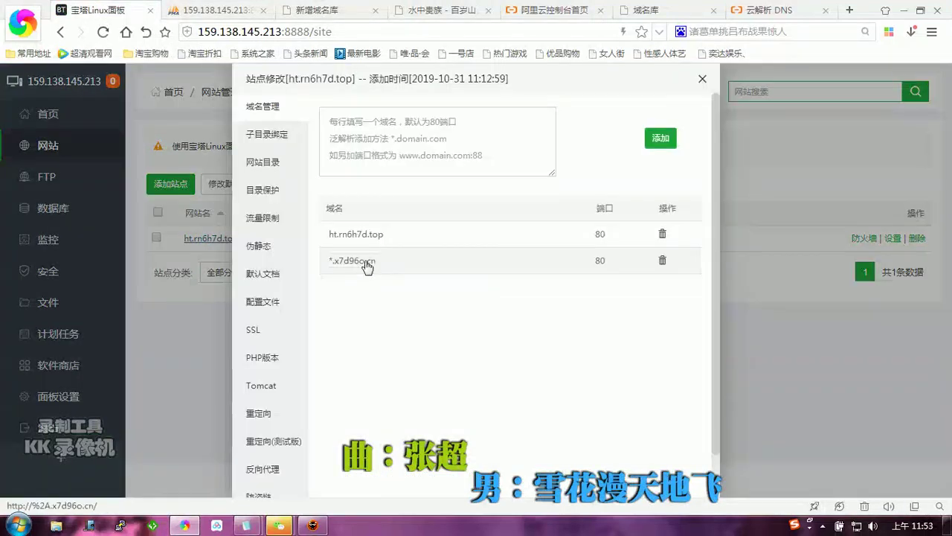
right_click(367, 267)
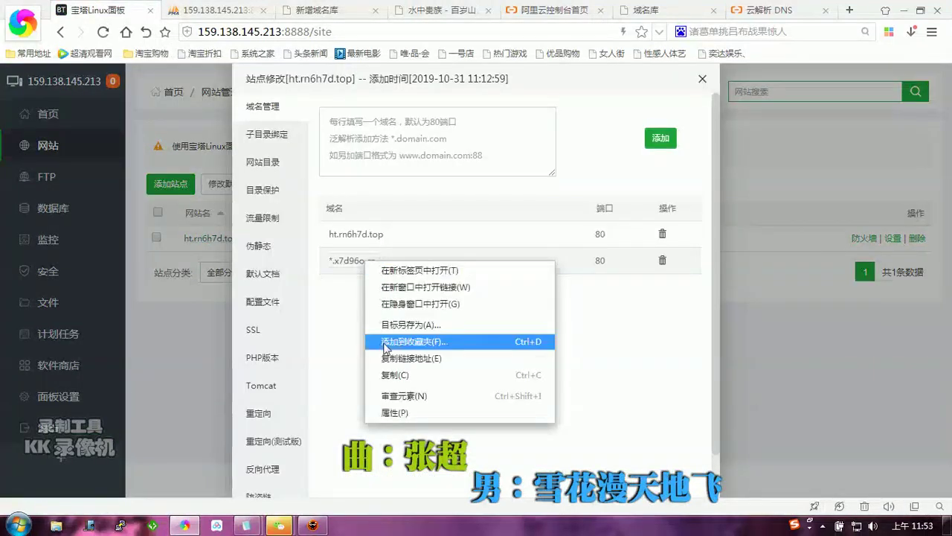
left_click(384, 375)
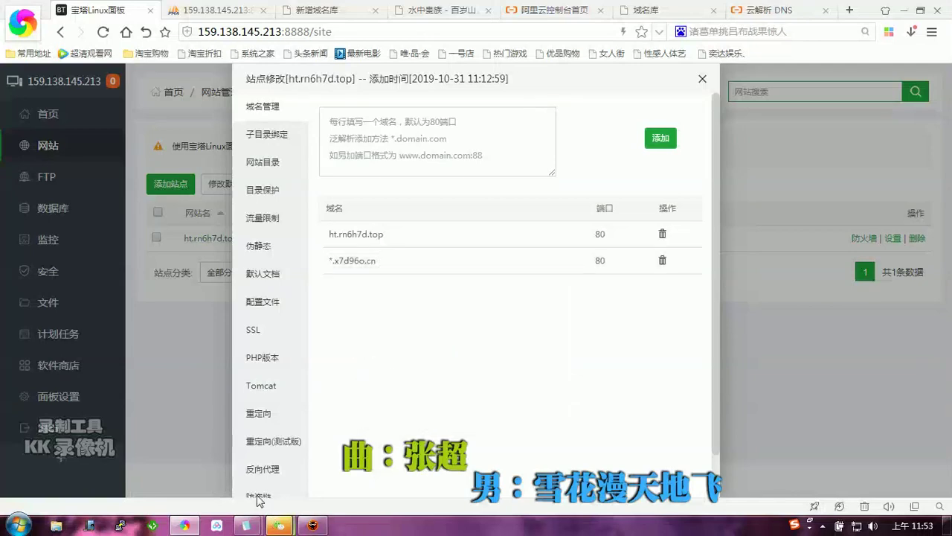
Add the domain 11.x7d96o.cn to the admin console's 域名库, using the copied domain with 11 as its prefix.
left_click(349, 10)
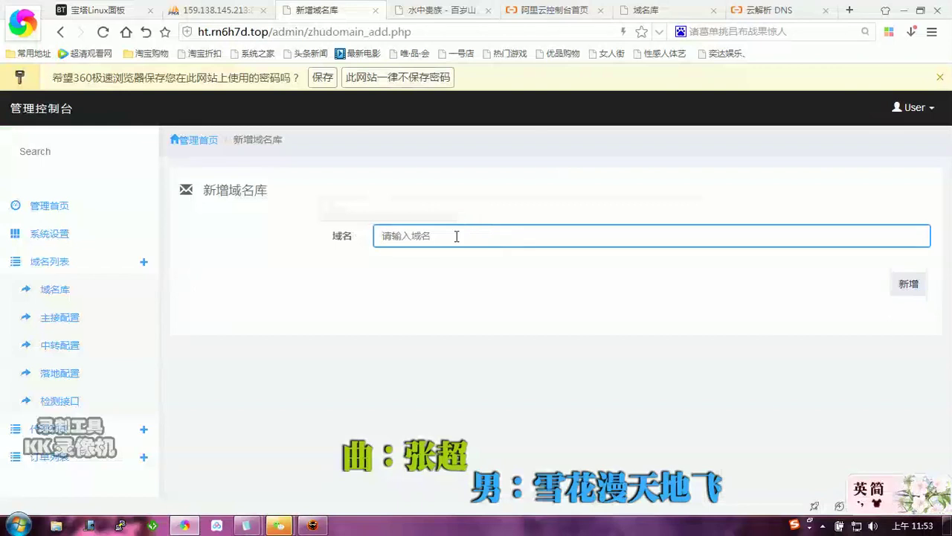
type("*.x7d96o.cn")
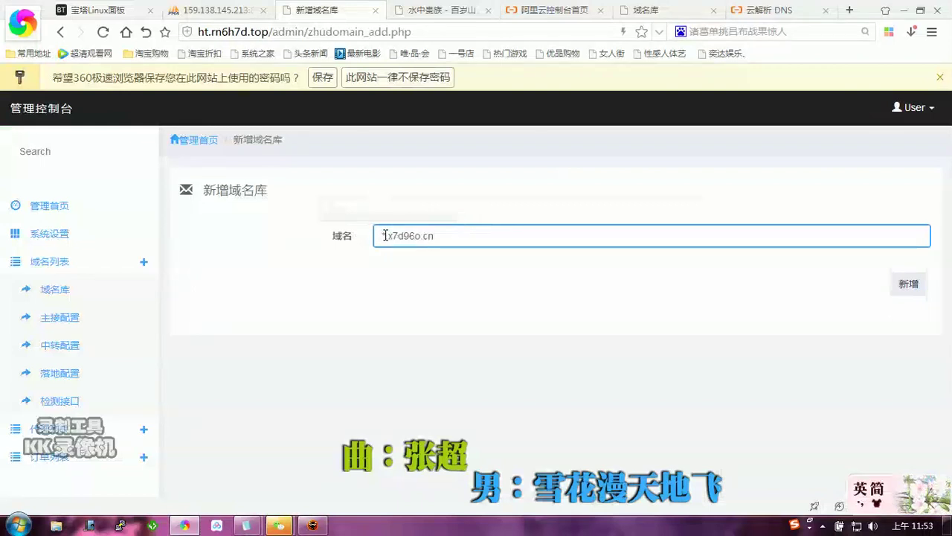
type("11.")
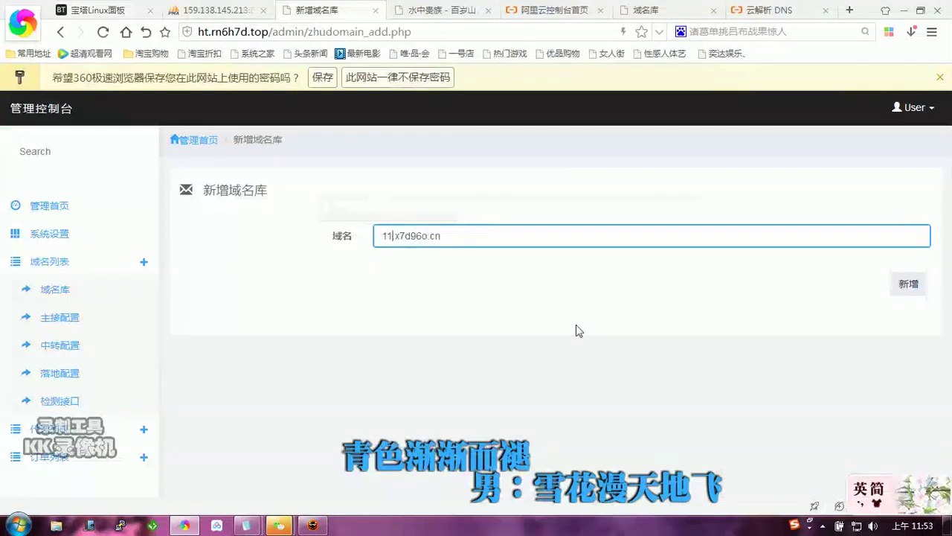
left_click(904, 290)
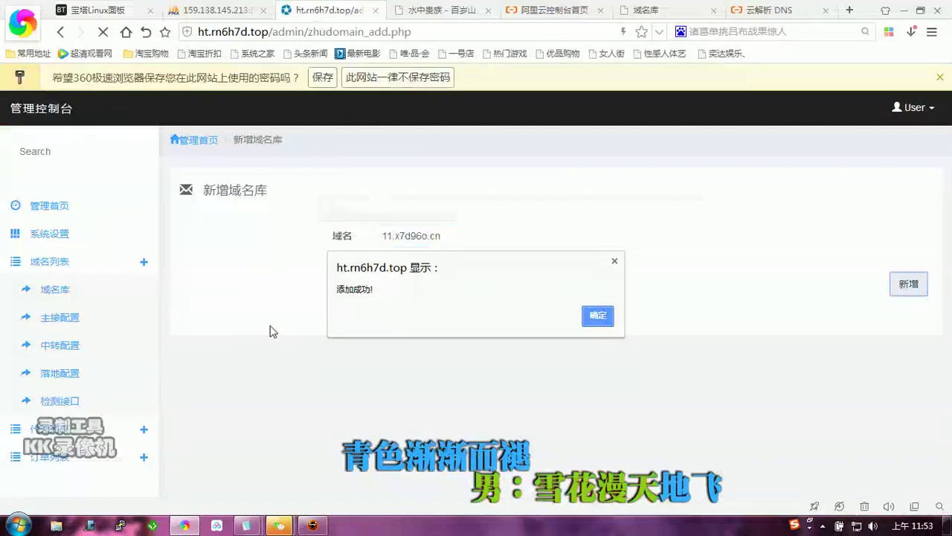
key("Return")
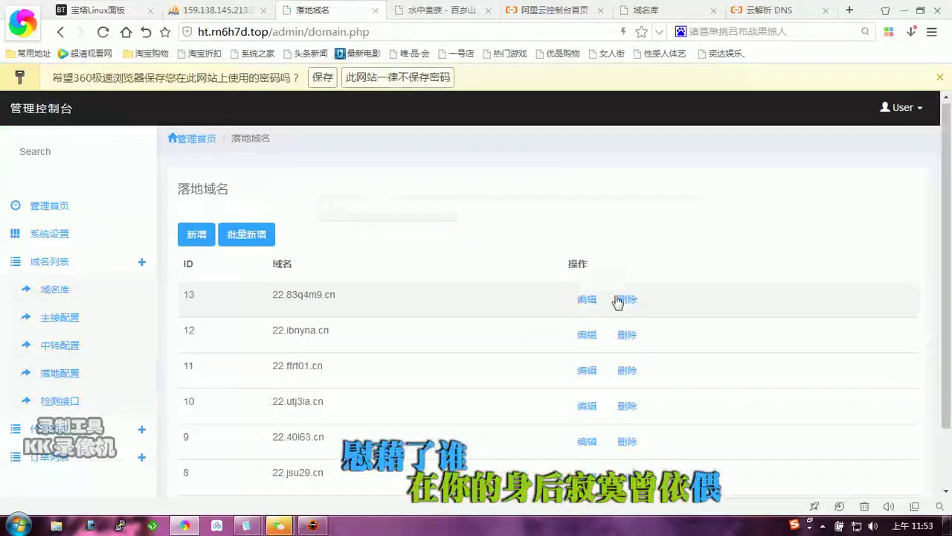
Delete the landing domains 22.83q4m9.cn, 22.ibnyna.cn, 22.utj3ia.cn and 22.ffrt01.cn from the 落地域名 list.
scroll(618, 300, "down", 2)
left_click(625, 298)
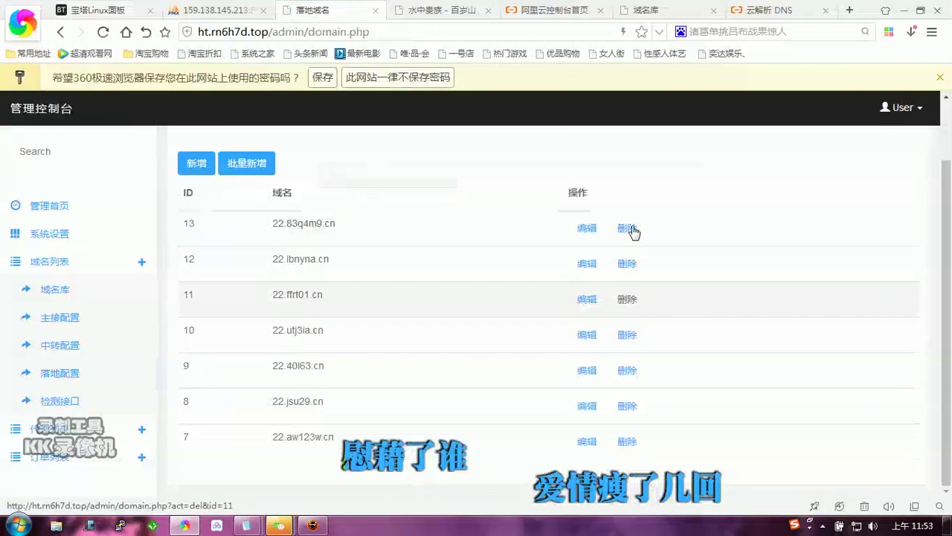
key("Return")
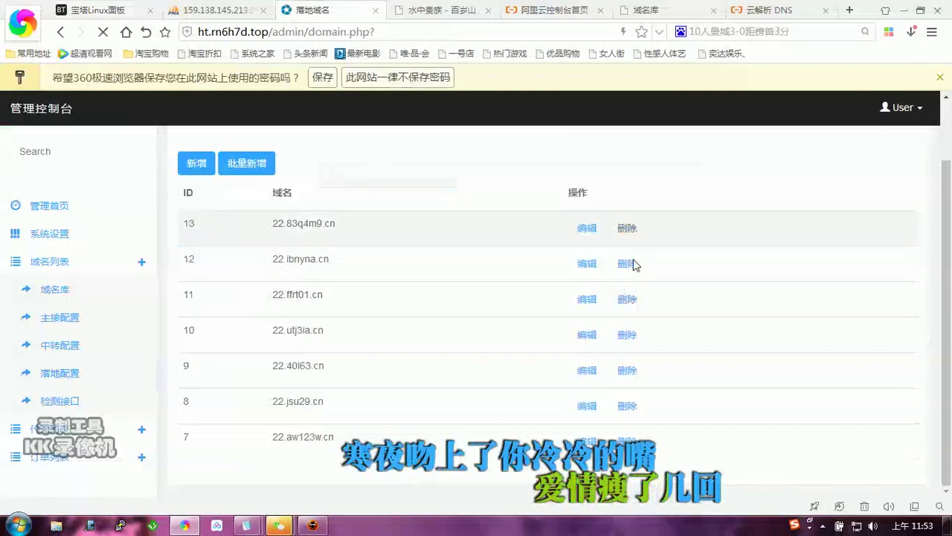
left_click(629, 302)
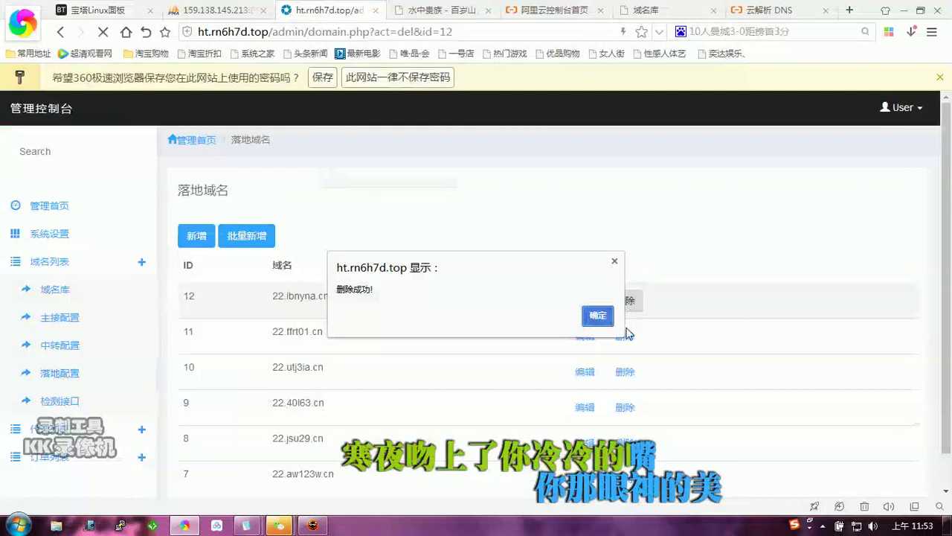
key("Return")
left_click(629, 336)
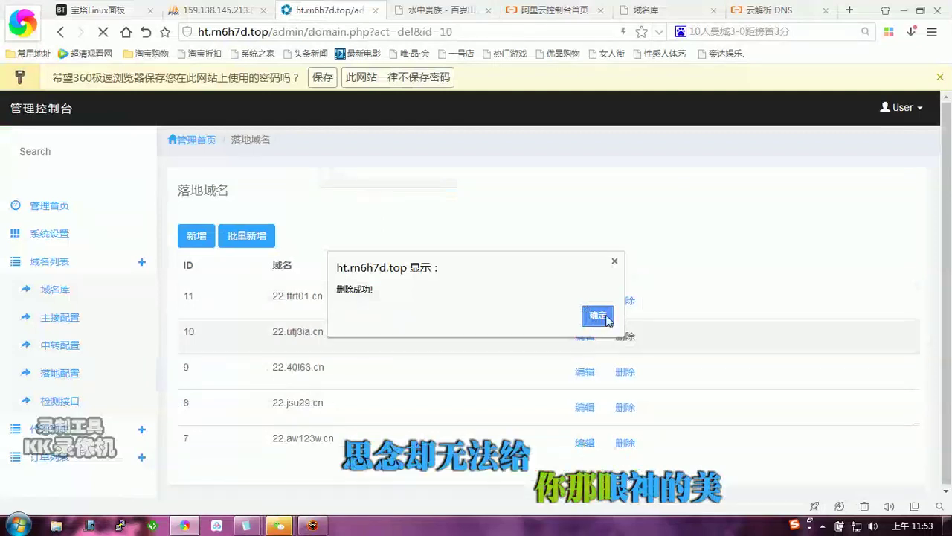
left_click(607, 317)
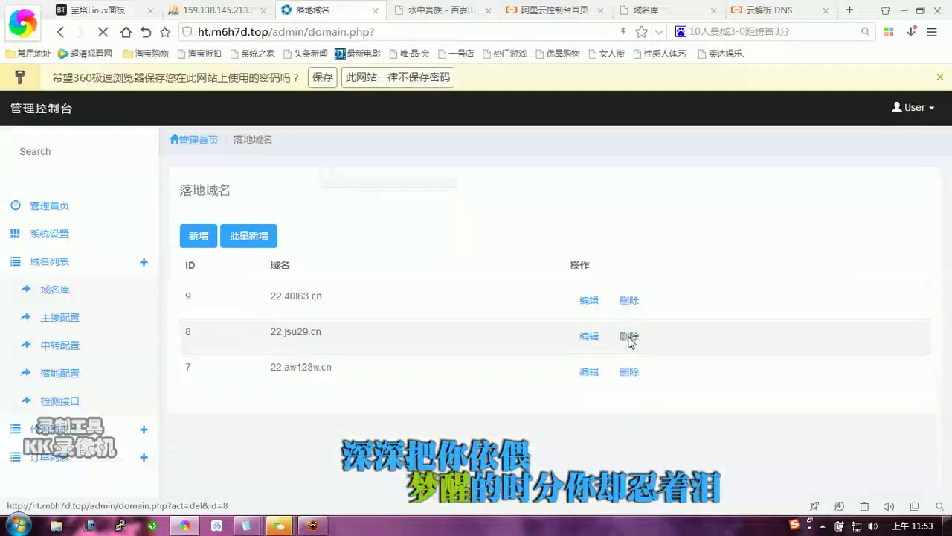
Delete the remaining landing domains 22.jsu29.cn, 22.40l63.cn and 22.aw123w.cn from the 落地域名 list.
left_click(629, 336)
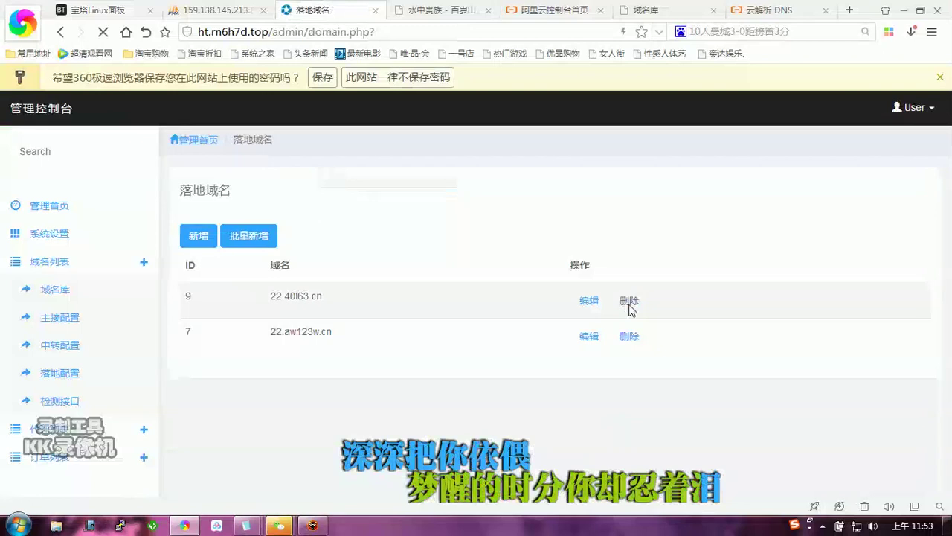
left_click(629, 302)
key("Return")
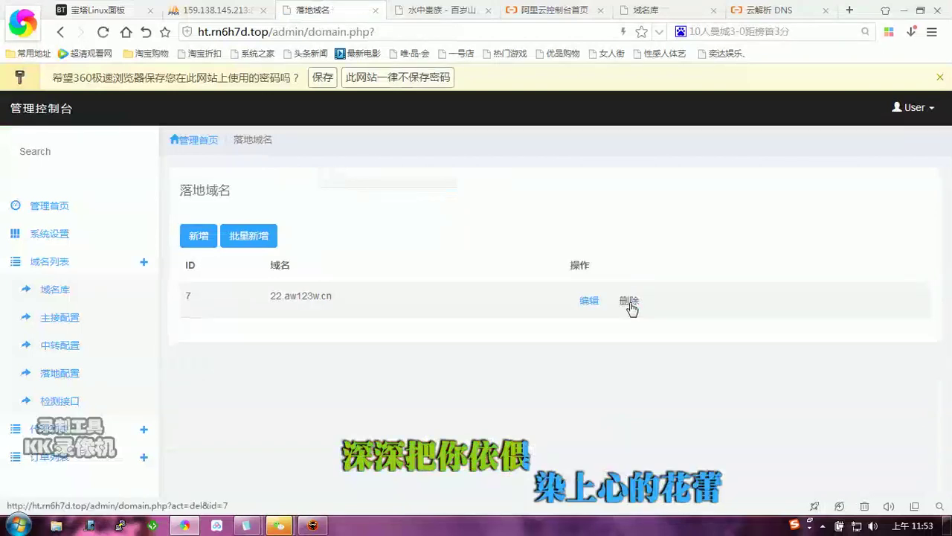
left_click(630, 311)
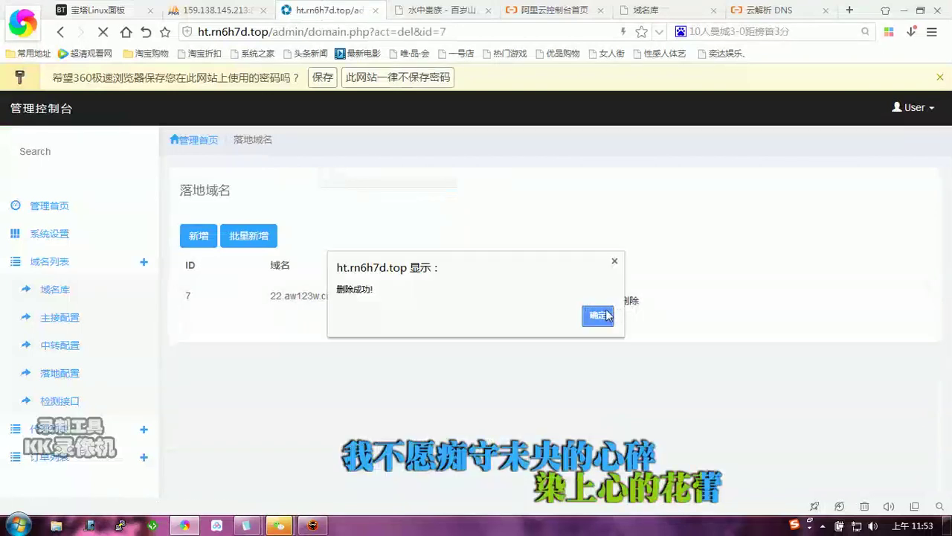
left_click(604, 315)
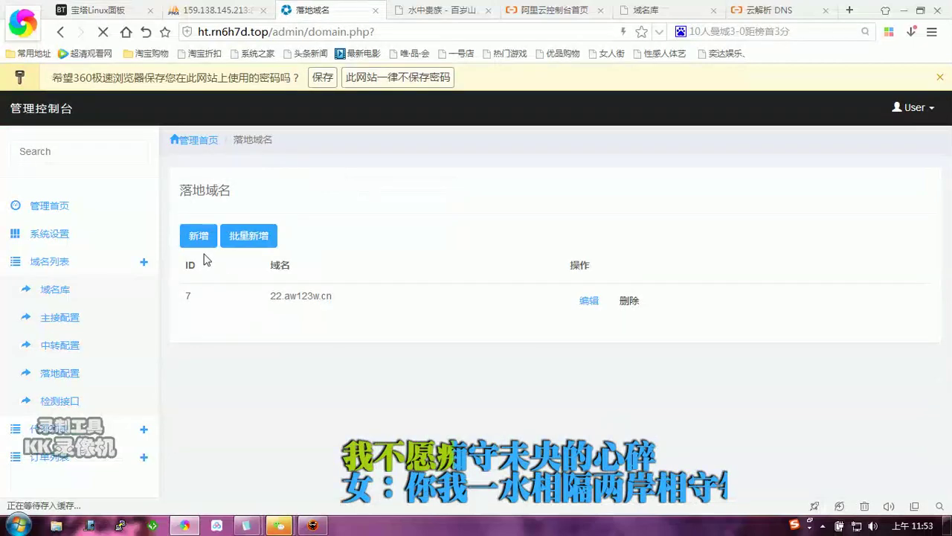
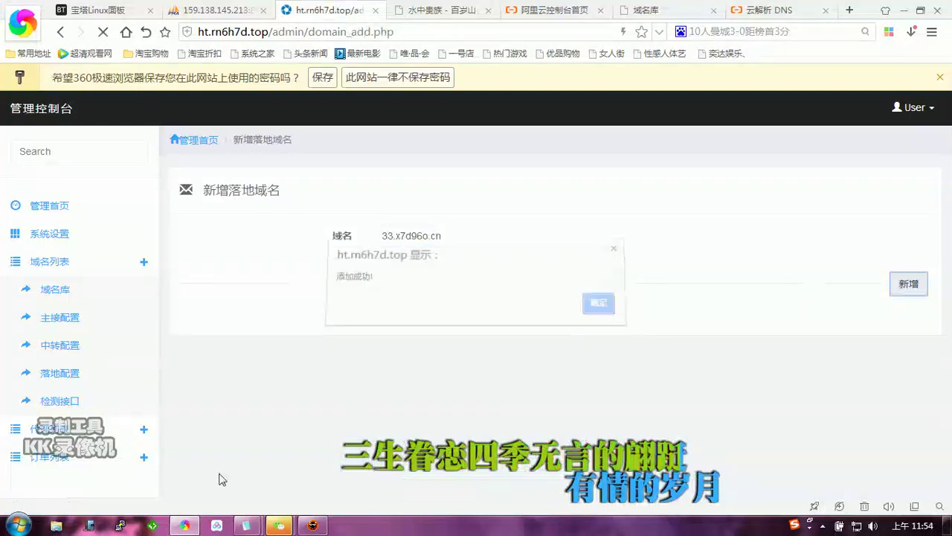
Switch to the 付费进群搭建教程.txt notes and add a new last line reading 泛解析，前缀任意.
mouse_move(248, 527)
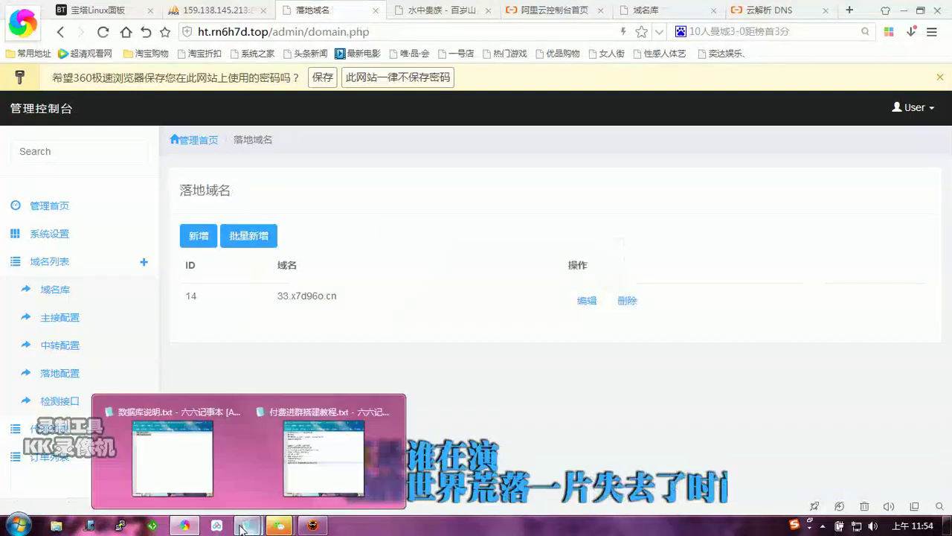
left_click(323, 455)
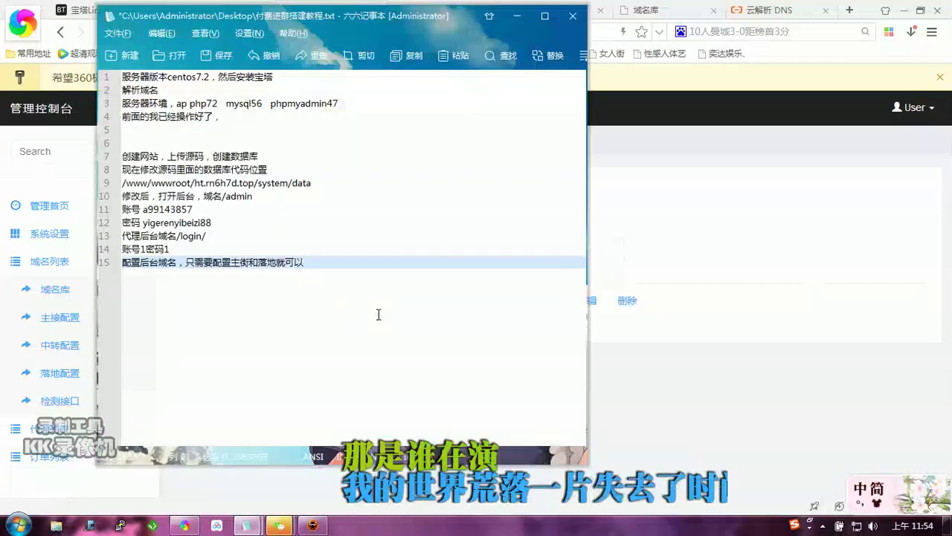
type("fan")
type("jiexi")
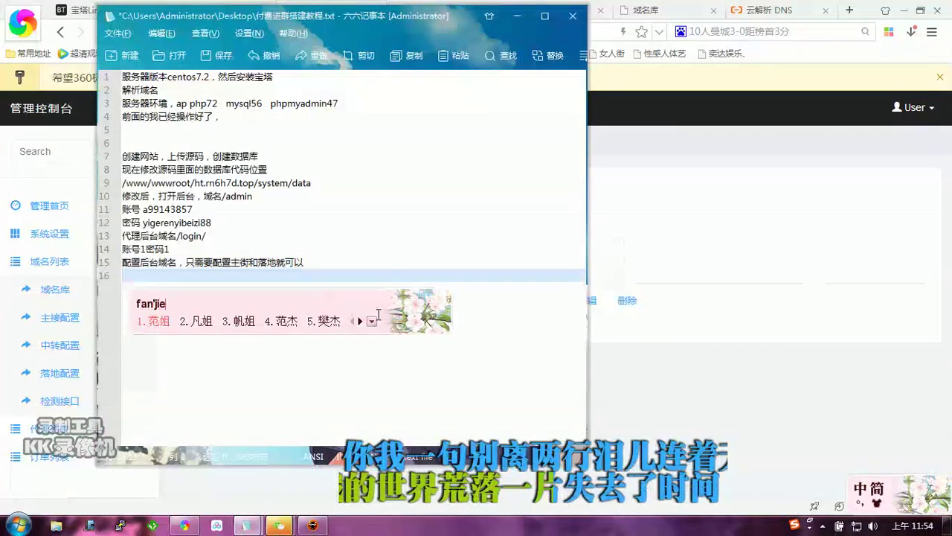
key("space")
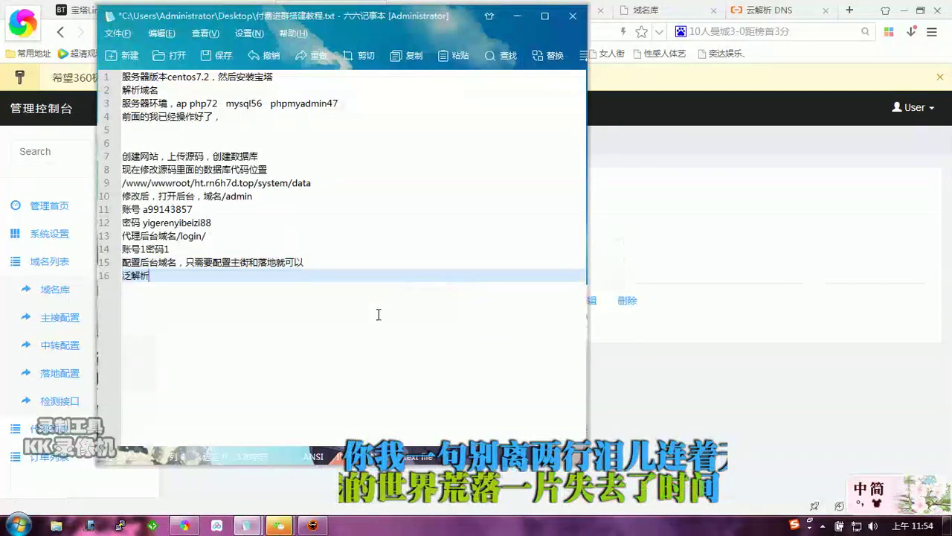
type(",qianzhui")
key("space")
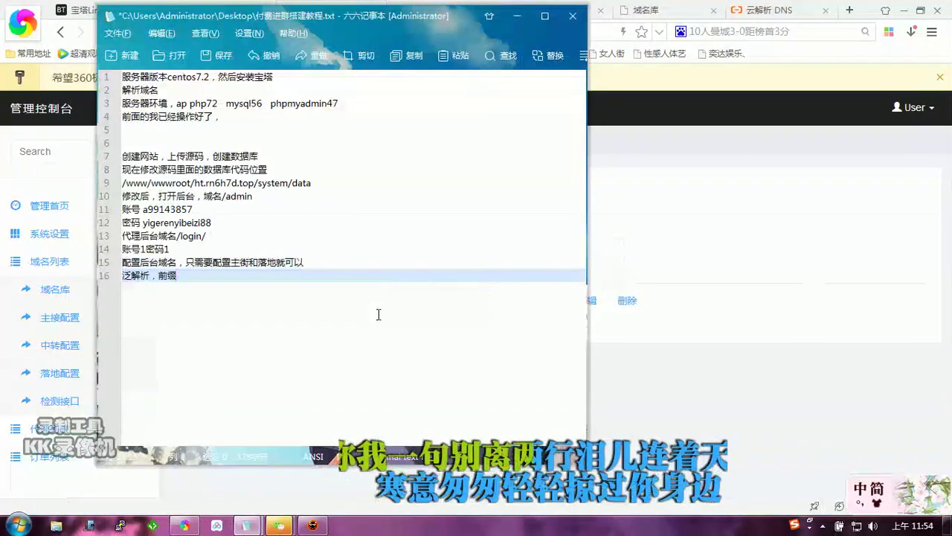
type("renyi")
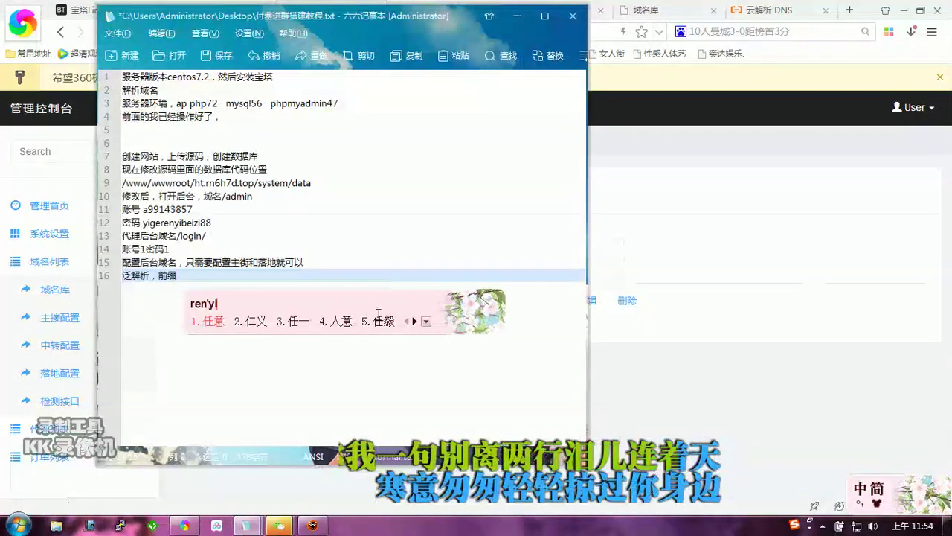
key("Escape")
key("space")
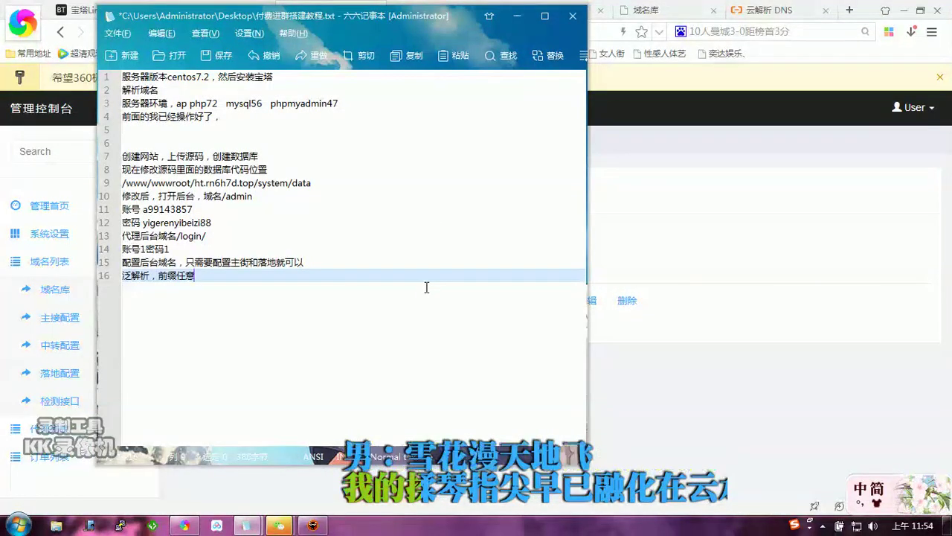
Extend the last line of the tutorial notes with ，然后我们来生成二维码.
type("，")
type("ranh")
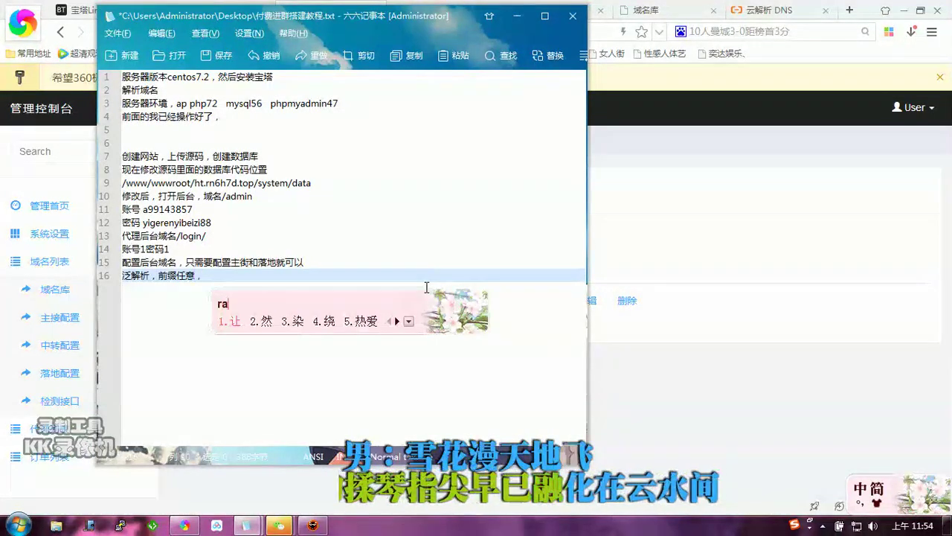
key("space")
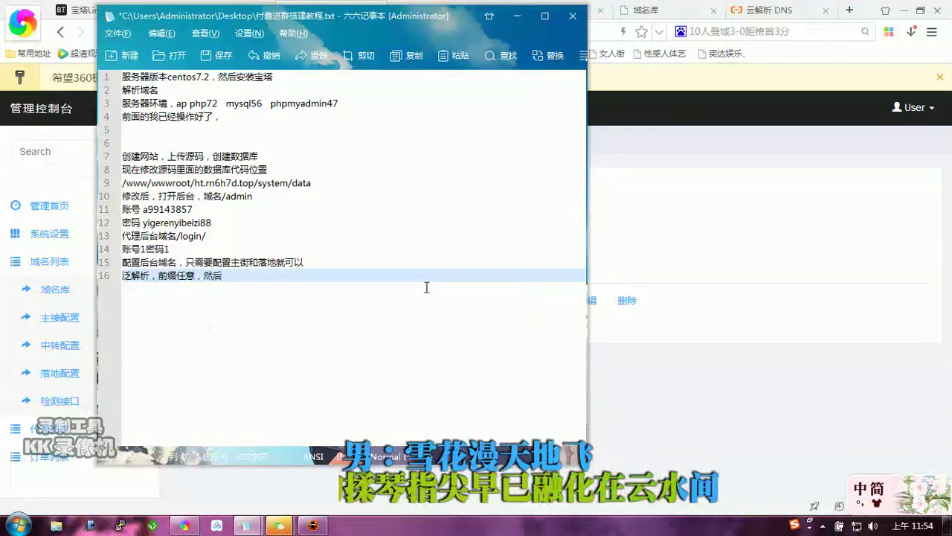
type("women")
key("space")
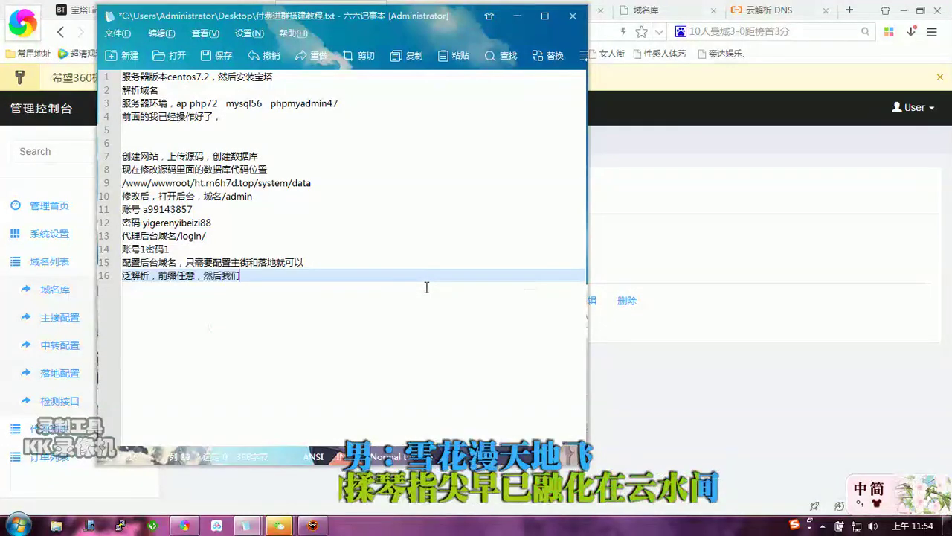
type("laishengcheng")
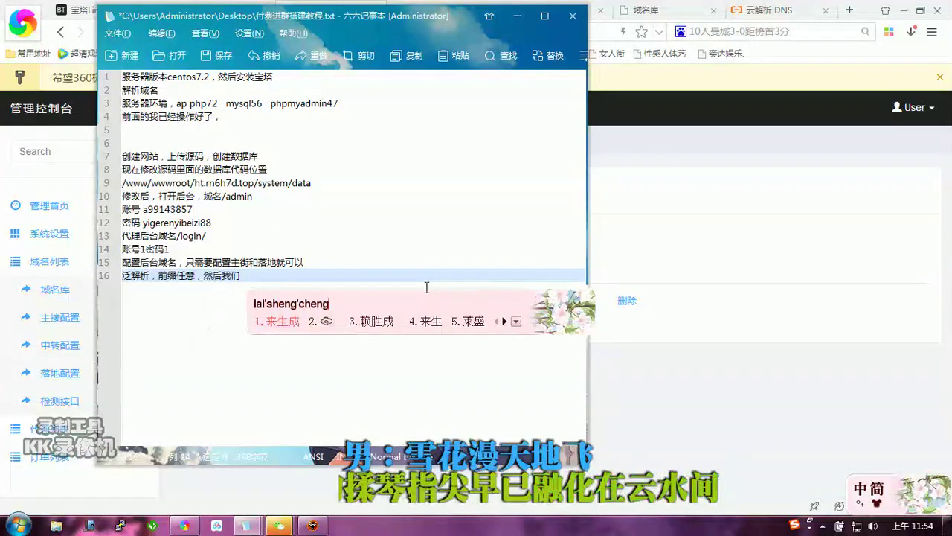
key("space")
type("w")
key("BackSpace")
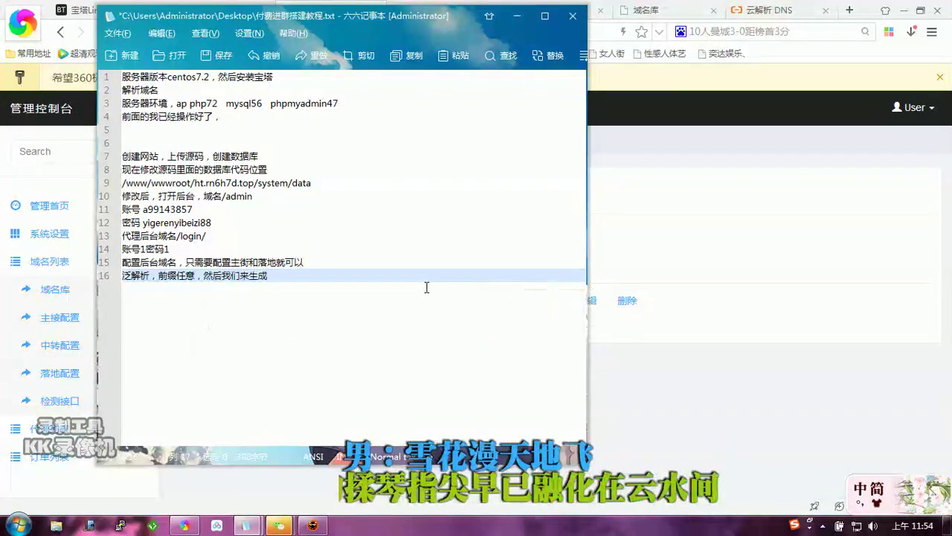
type("erwe")
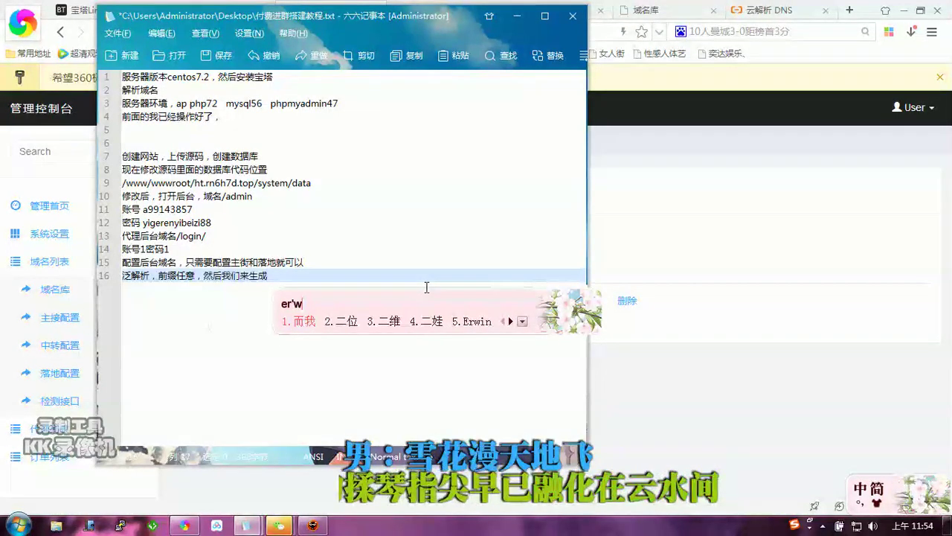
type("ima")
key("space")
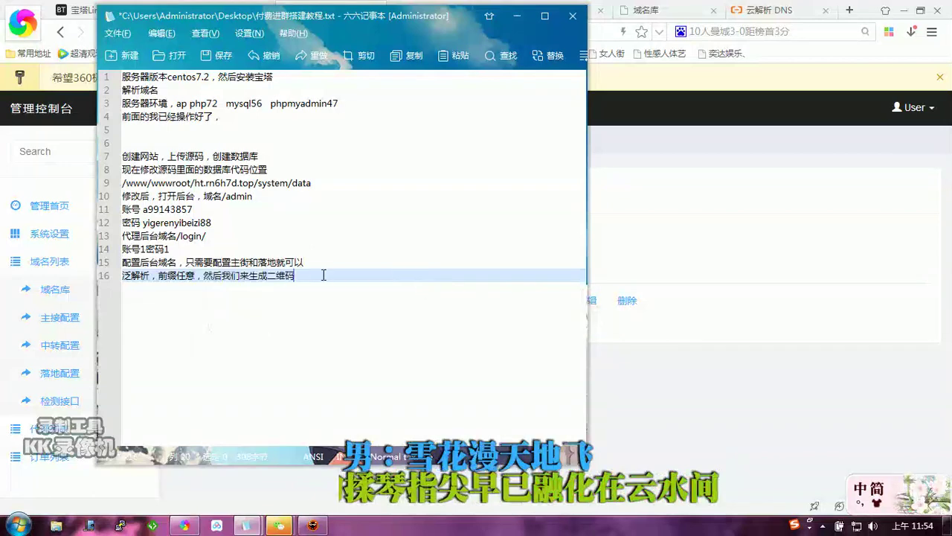
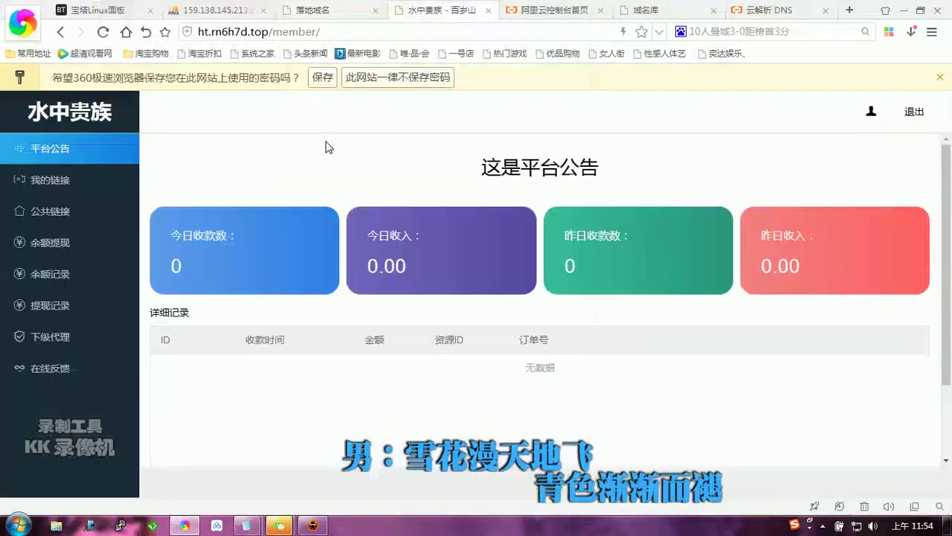
Generate the member's own promotional QR code from the 我的链接 page and copy its image.
left_click(49, 180)
left_click(746, 150)
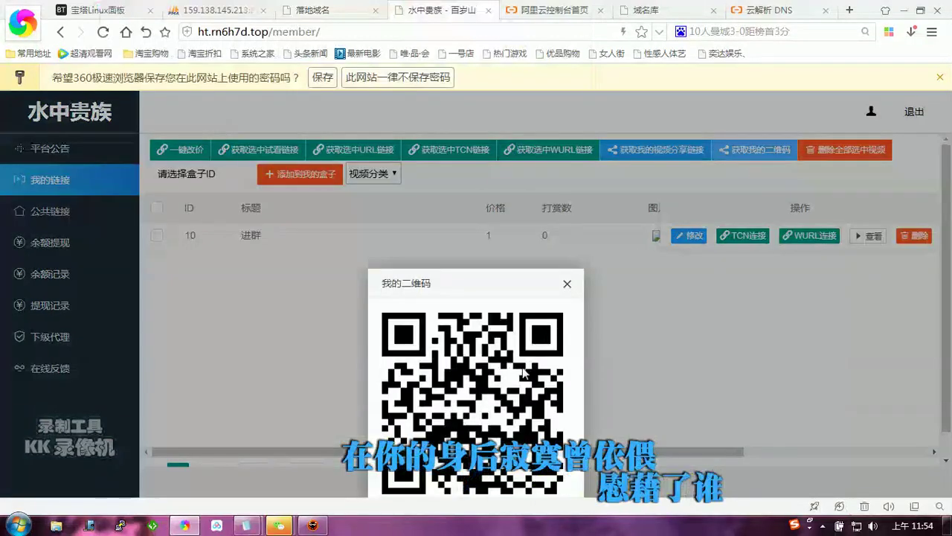
right_click(494, 360)
left_click(536, 389)
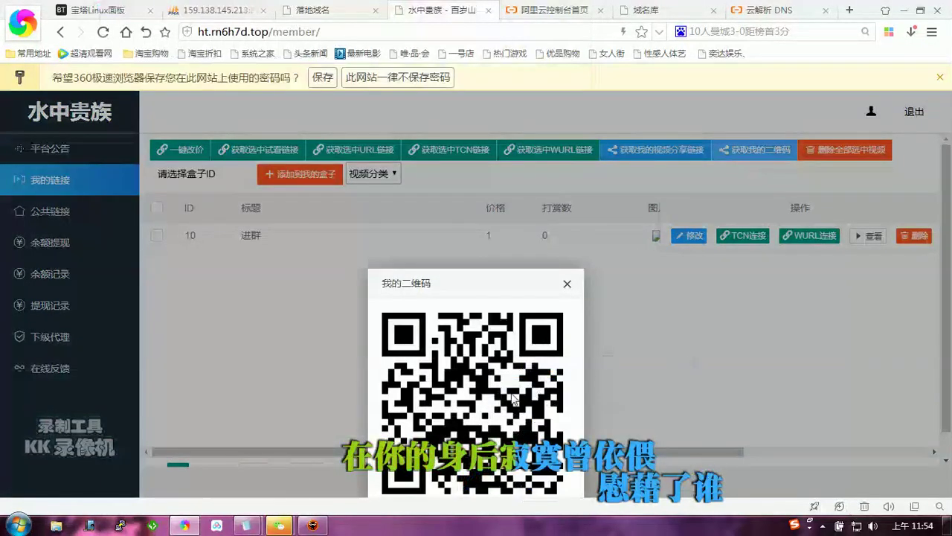
Switch to WeChat with the 文件传输助手 chat open for a message.
left_click(279, 526)
left_click(244, 472)
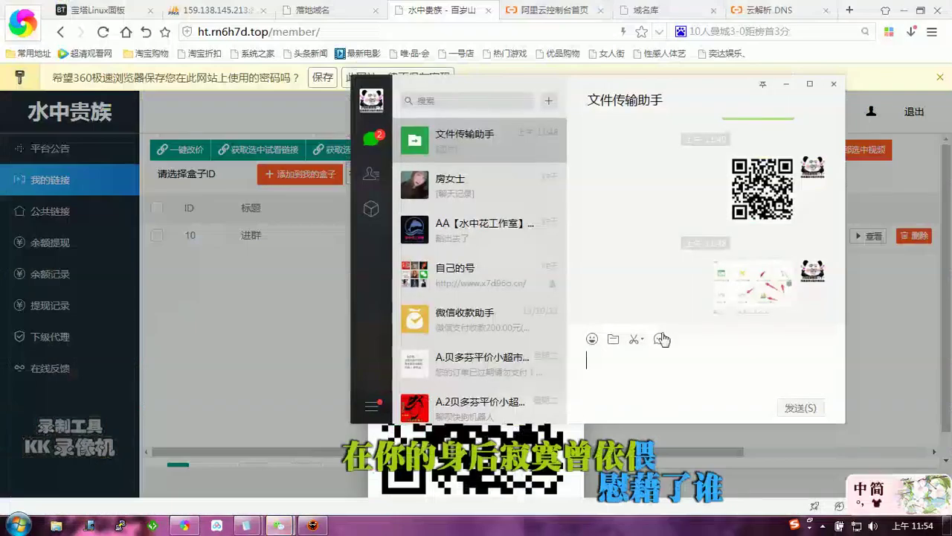
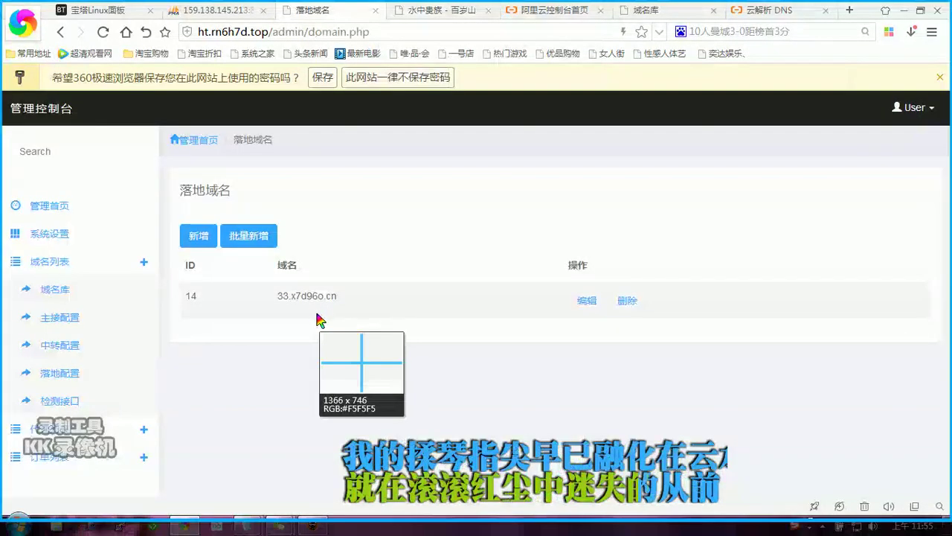
Point out the landing domain 33.x7d96o.cn with a red arrow in a screen capture of the 落地域名 list.
left_click_drag(205, 224, 442, 307)
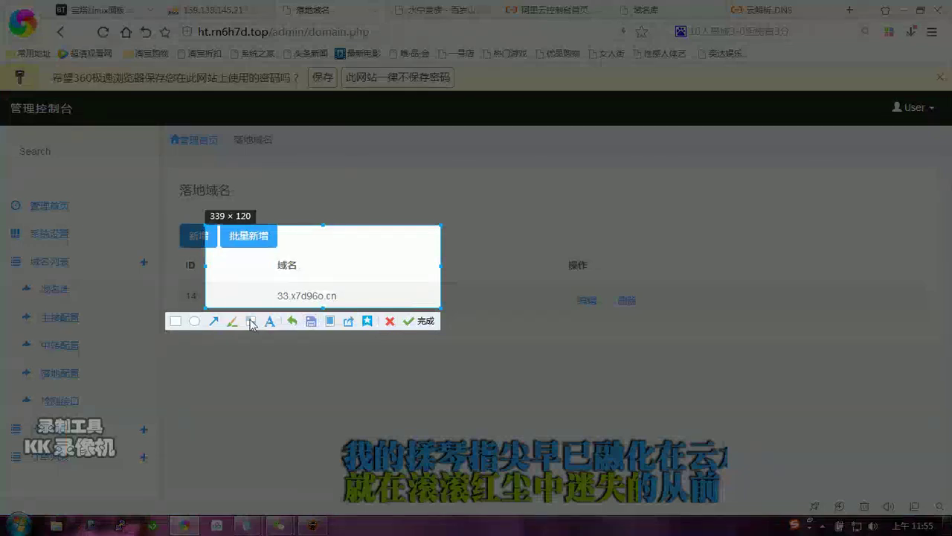
left_click(214, 320)
left_click_drag(384, 256, 337, 287)
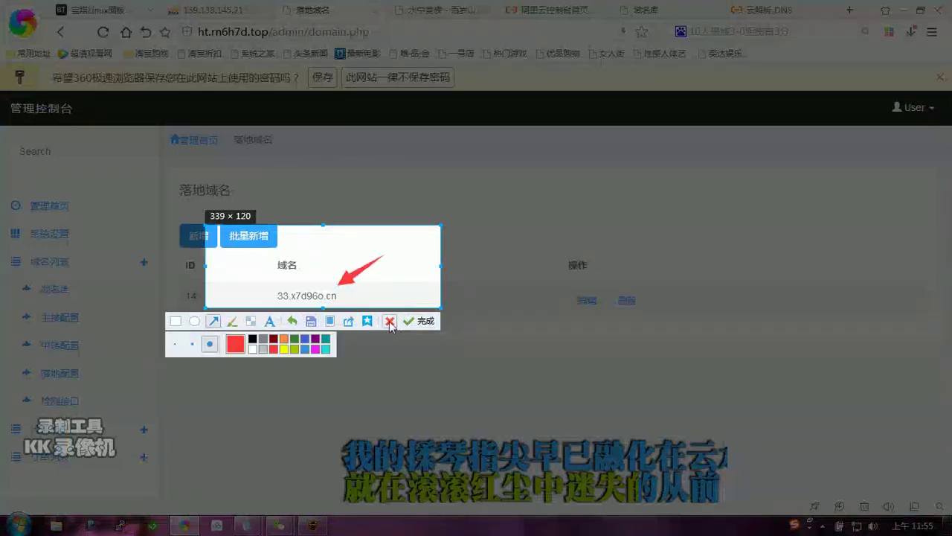
left_click(420, 320)
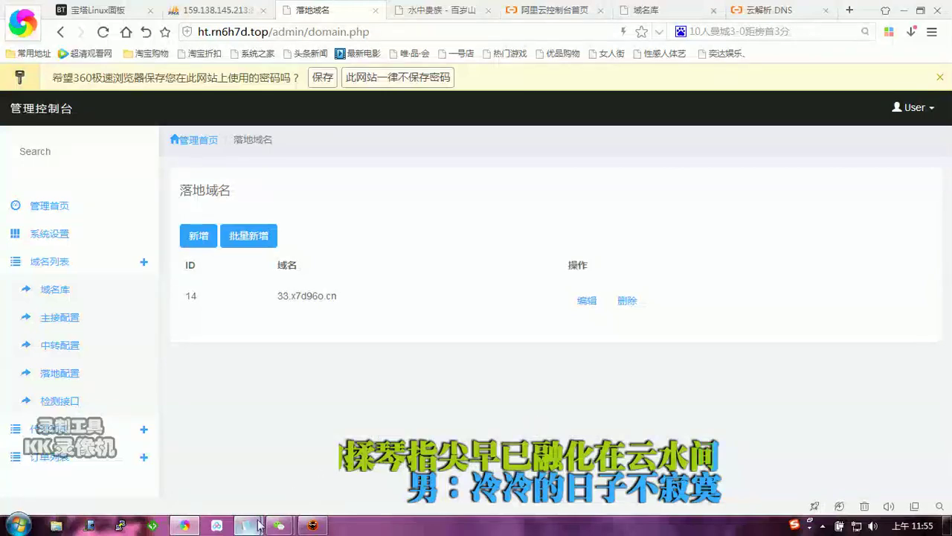
Bring up the phone view of the 群聊邀请 page and point out its source domain line with a red arrow in a screen capture.
mouse_move(279, 525)
left_click(400, 419)
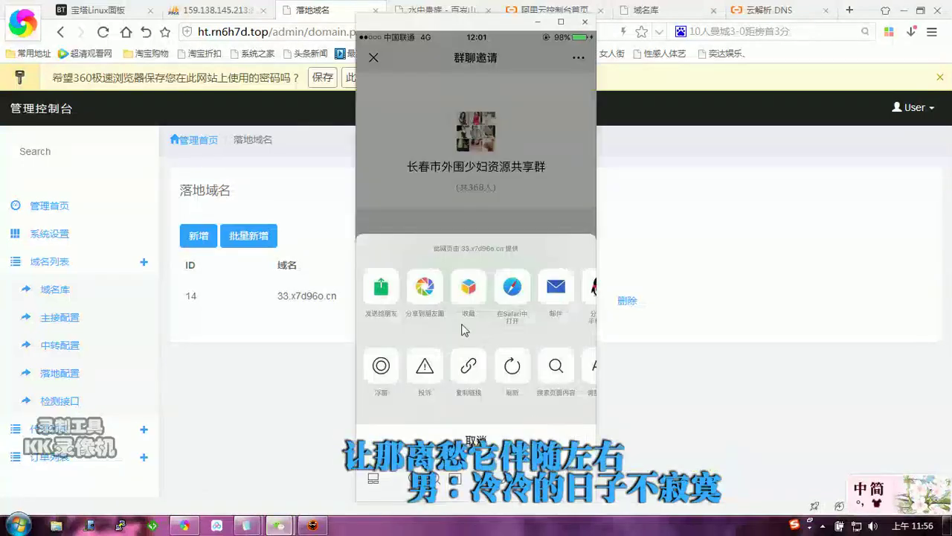
key("ctrl+alt+a")
left_click_drag(403, 232, 551, 258)
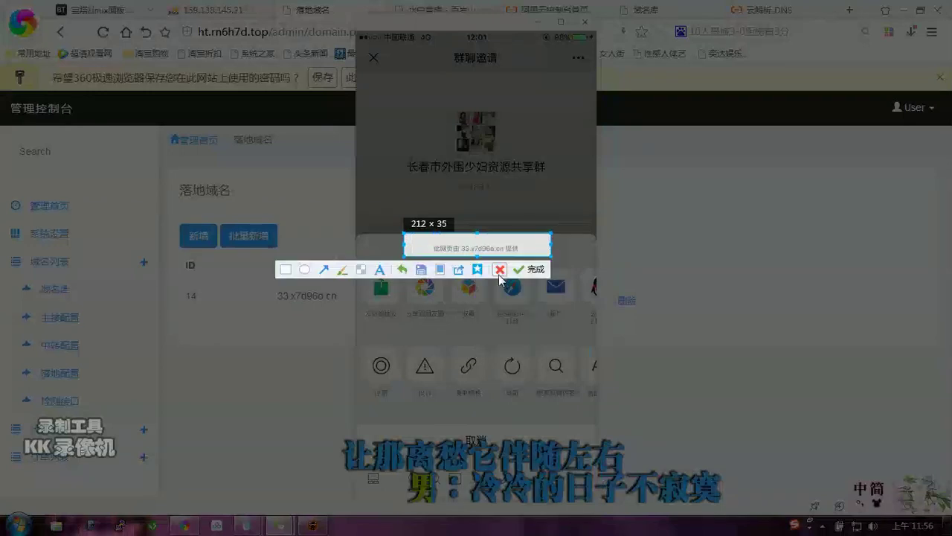
left_click(323, 269)
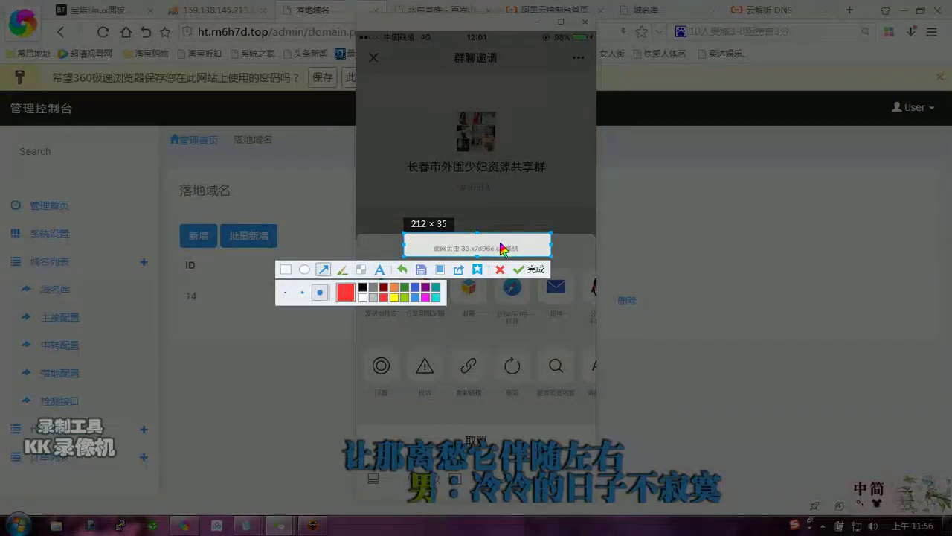
left_click_drag(510, 244, 491, 246)
left_click(500, 269)
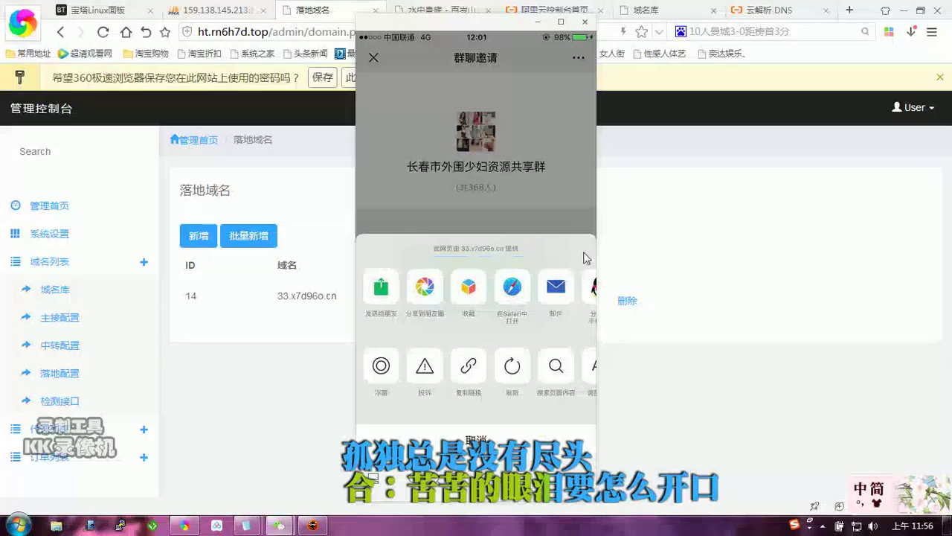
Show the 付费入群 payment page in the phone view, then close the view.
left_click(588, 256)
left_click(588, 256)
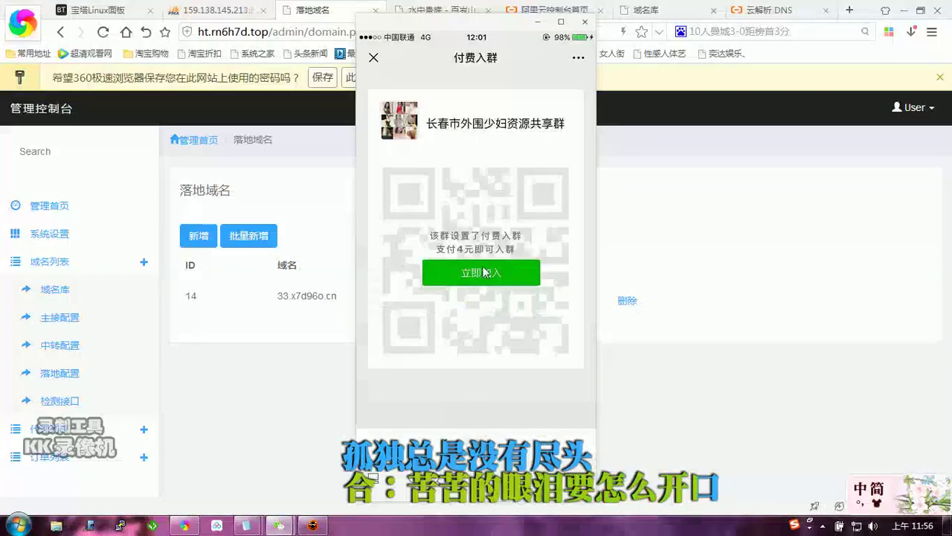
left_click(582, 25)
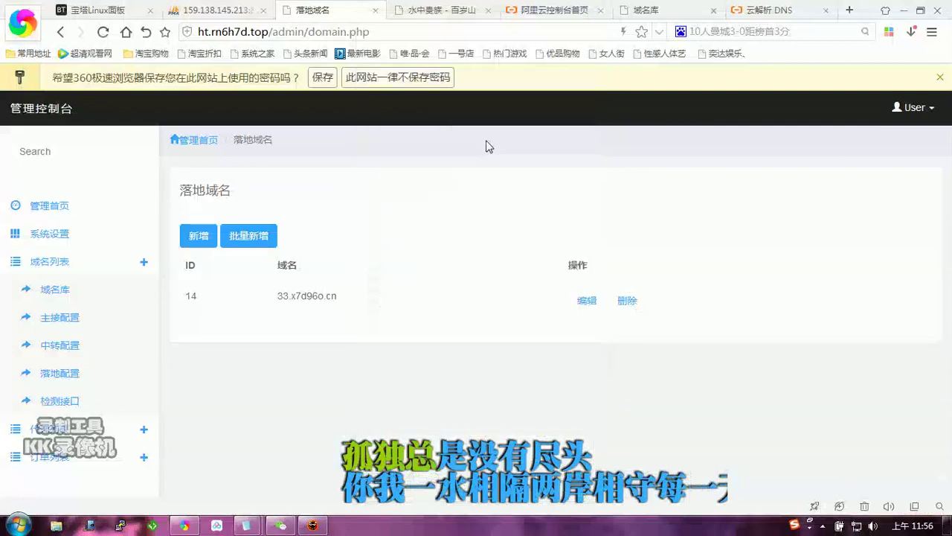
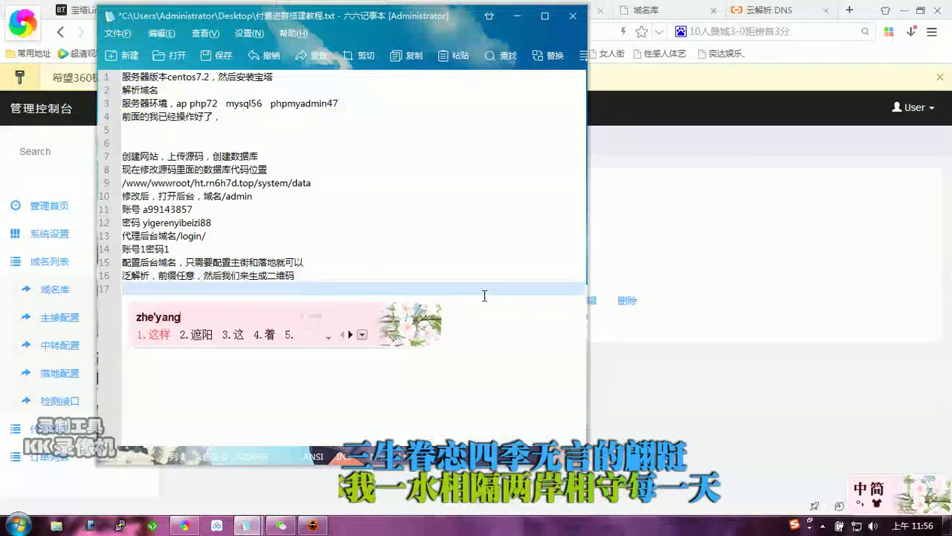
Write "这样就是搭建成功了，" on line 17 of the tutorial notes.
type(" dajian")
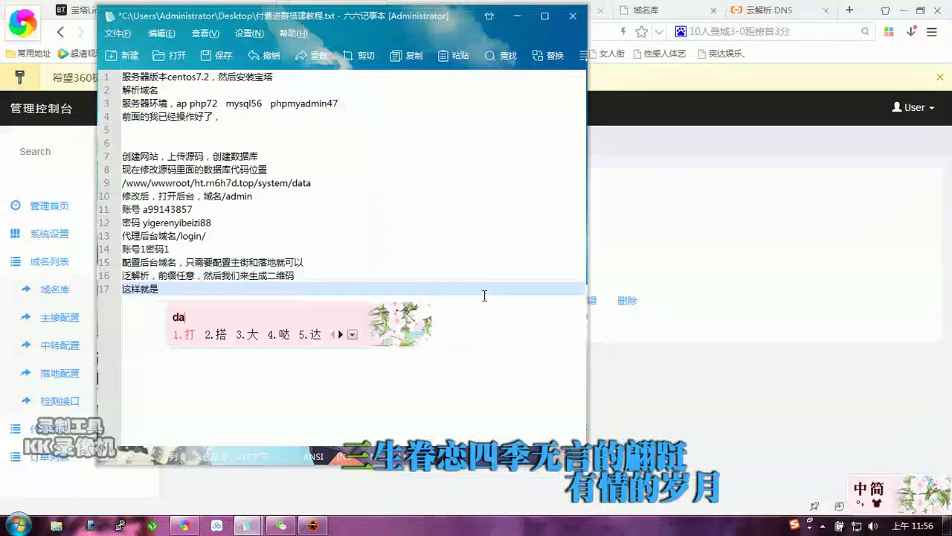
key("Escape")
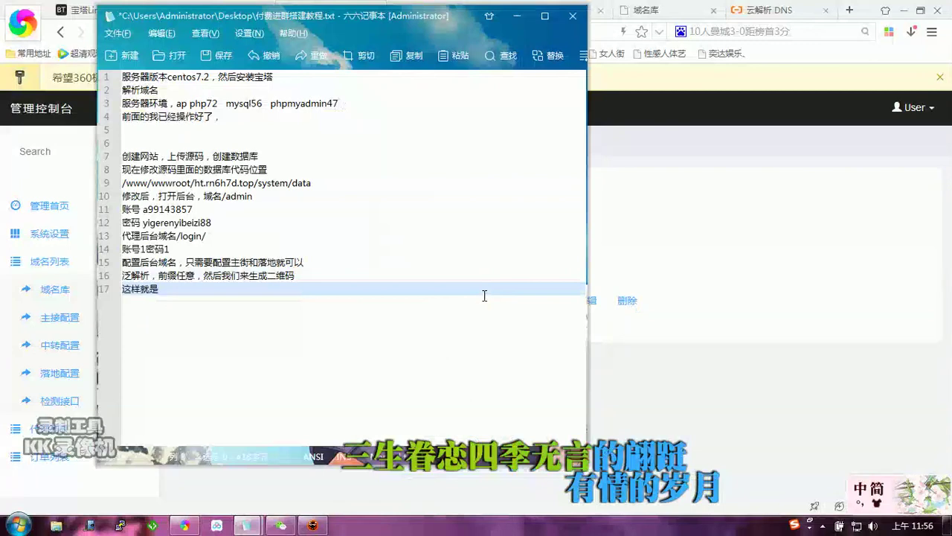
type("dajian c")
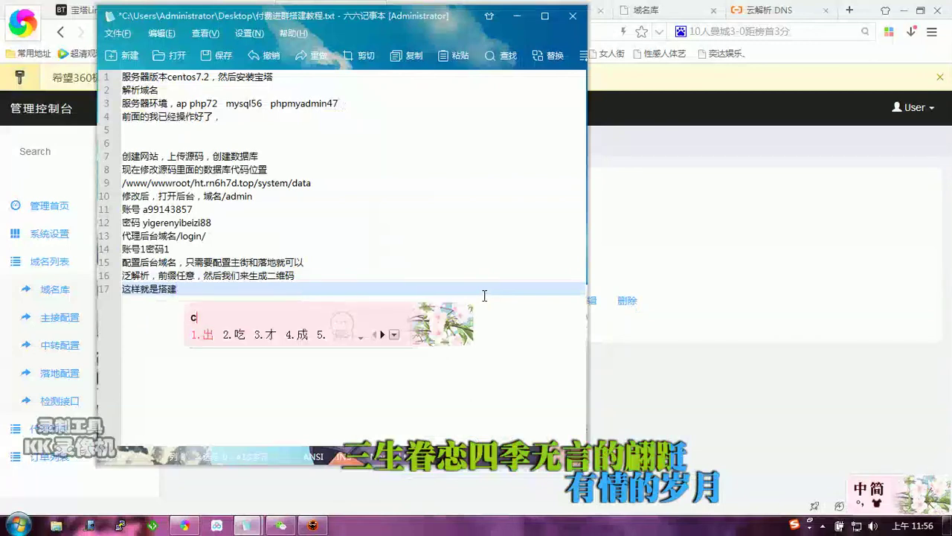
type("henggong")
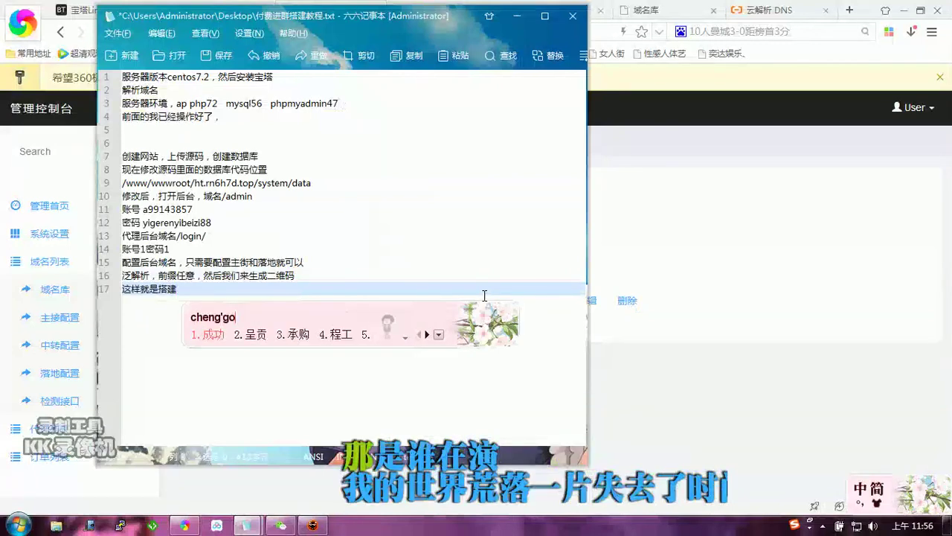
type("le ,")
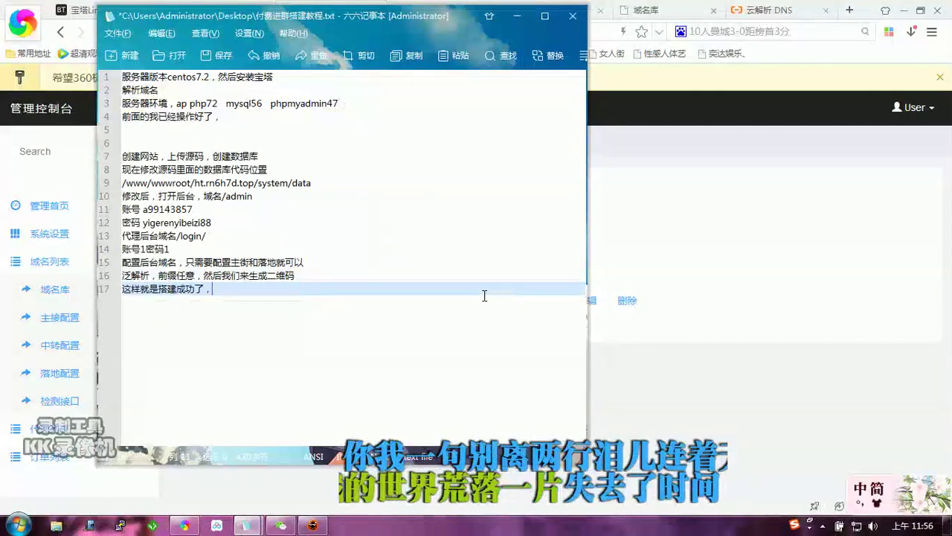
type("duiji")
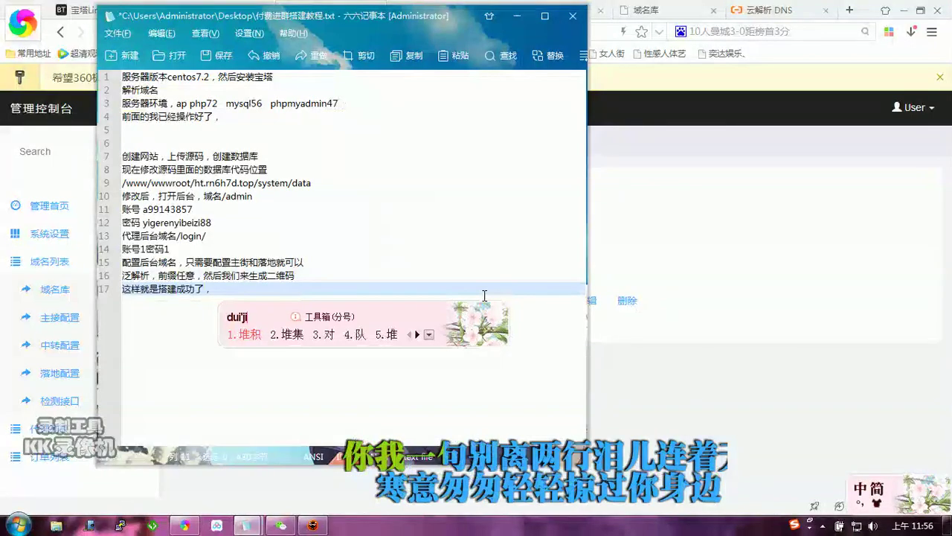
type("ede weizhifu")
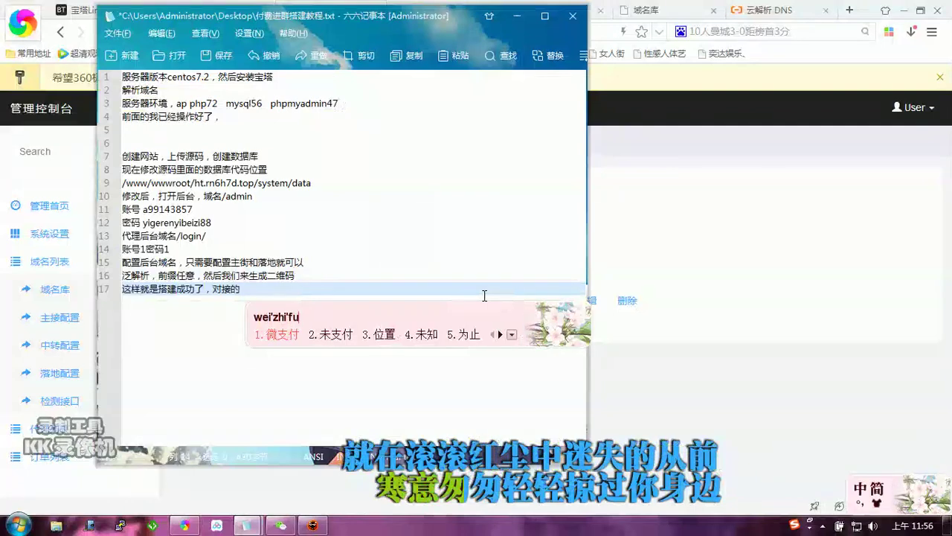
Continue line 17 of the notes with "对接的微支付，这个我们自己是不会对接的".
key("Escape")
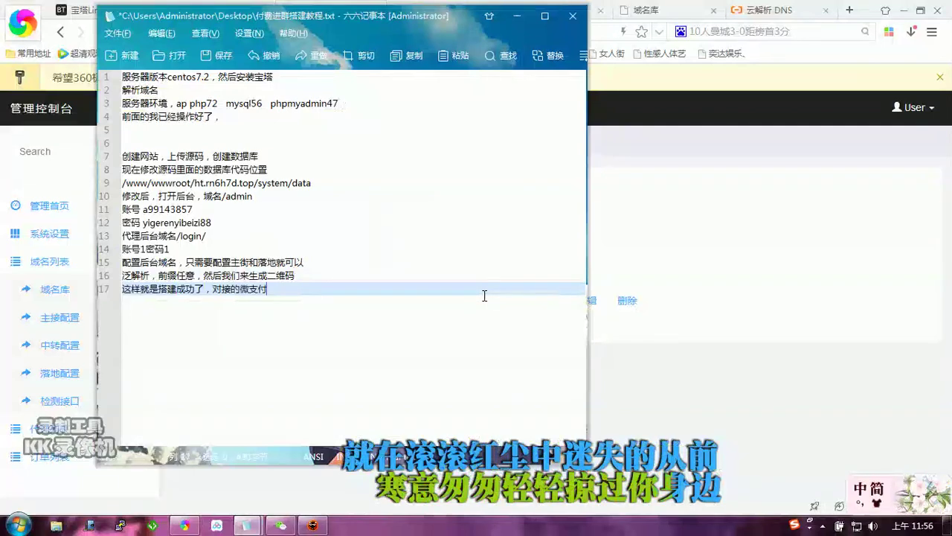
type("，zhege ")
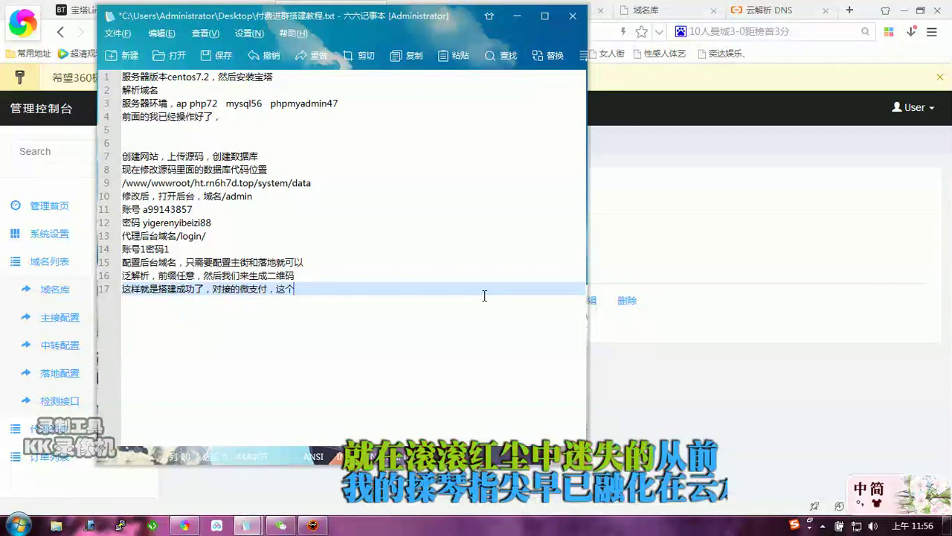
type("women z")
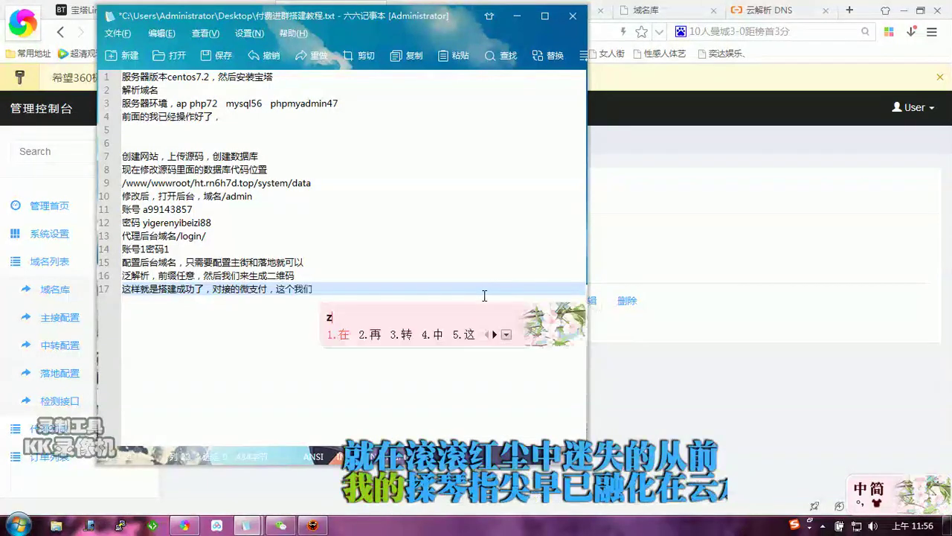
type("iji shi")
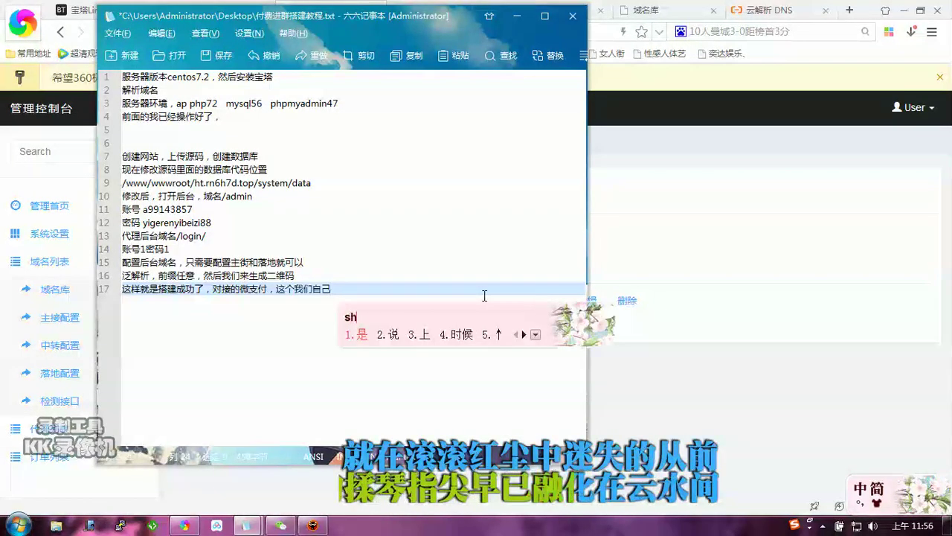
type(" bu")
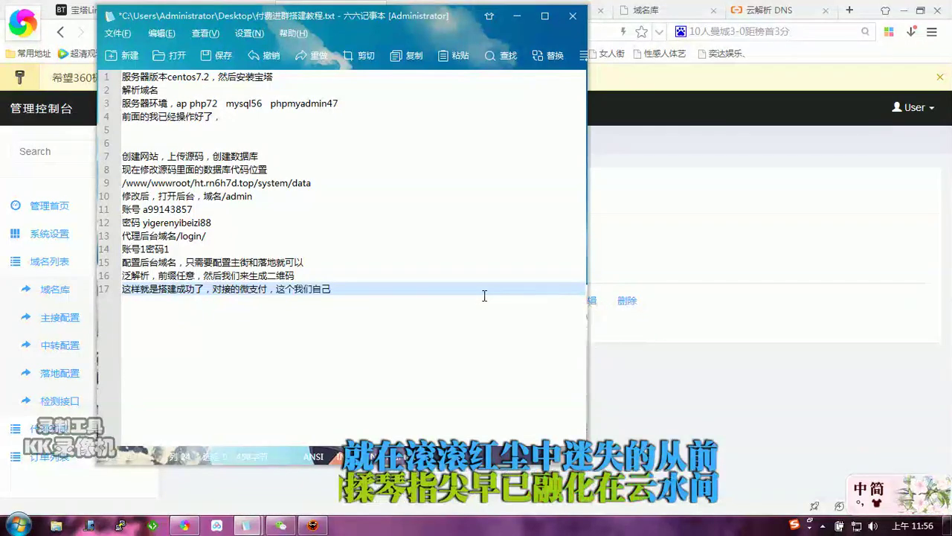
type("hui duiji")
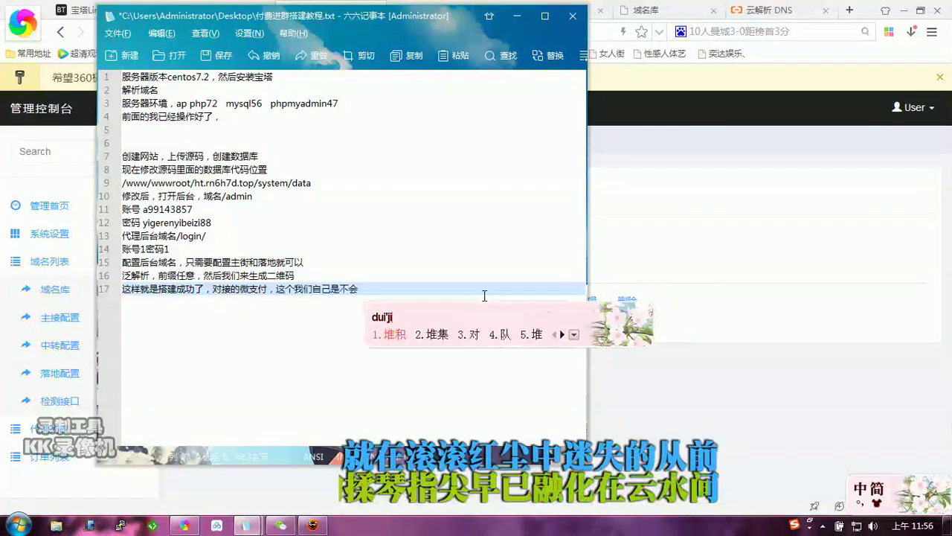
type(" de ")
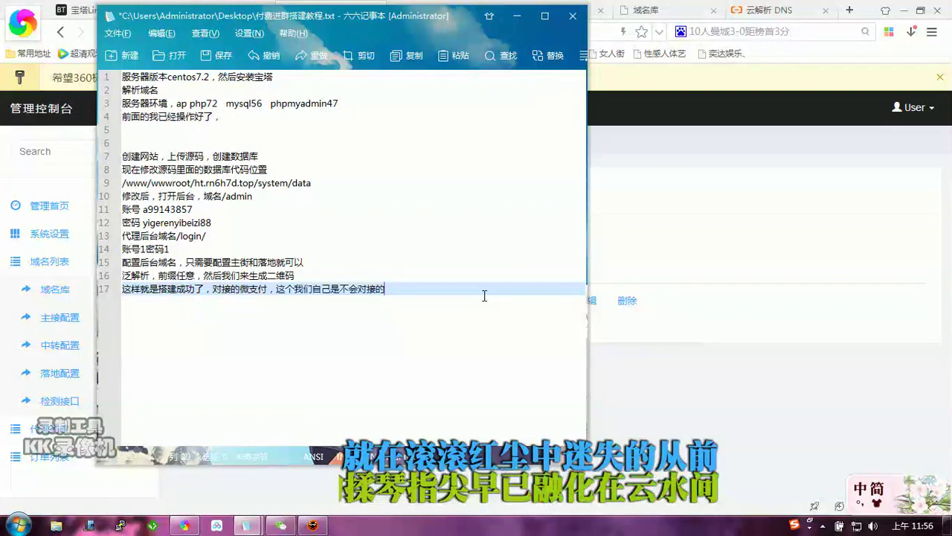
type(",zhijie zh")
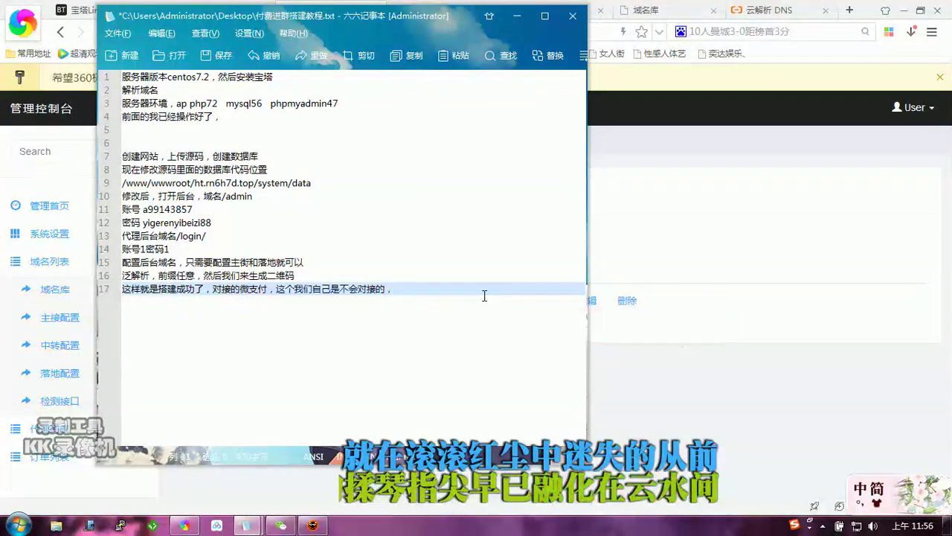
type("5")
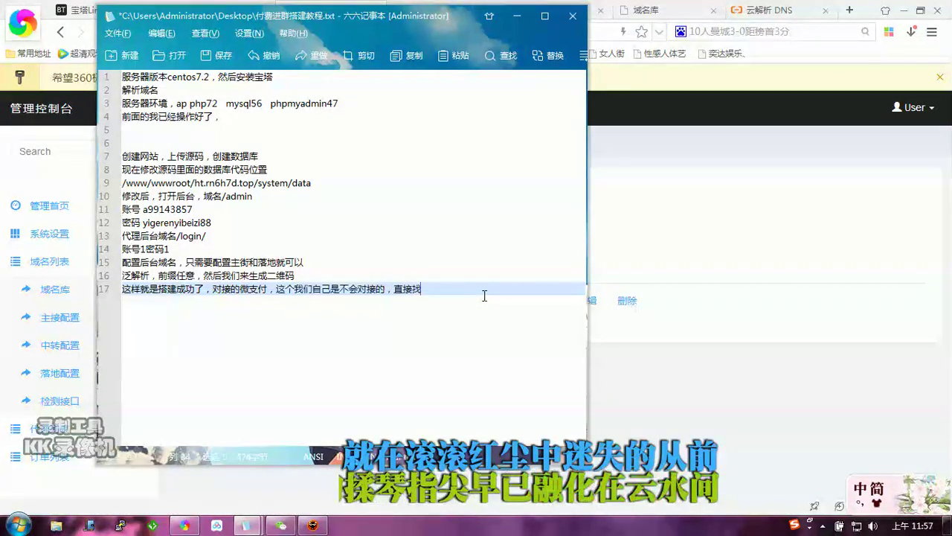
type("weizhifu")
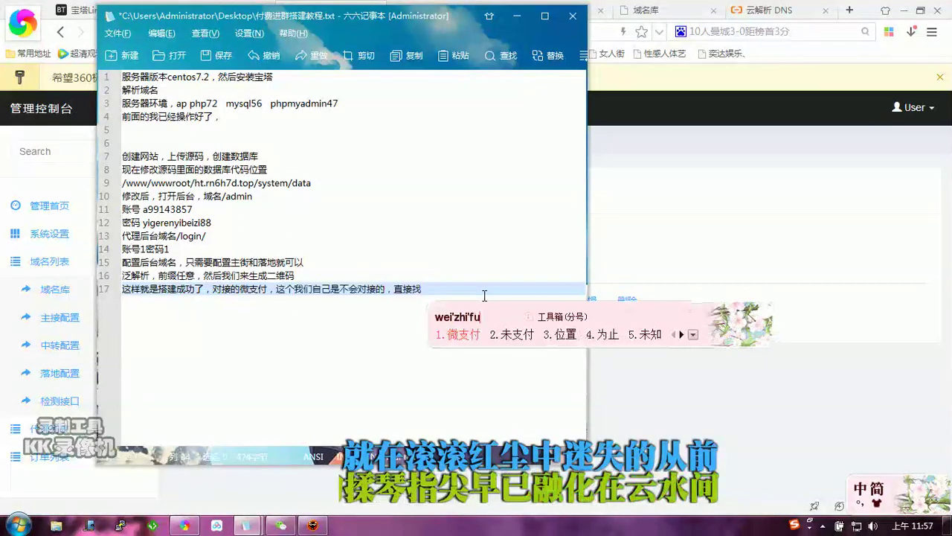
Finish line 17 of the notes with "，直接找微支付客服帮你接".
key("Escape")
type("weizhifu")
key("space")
type("kefu")
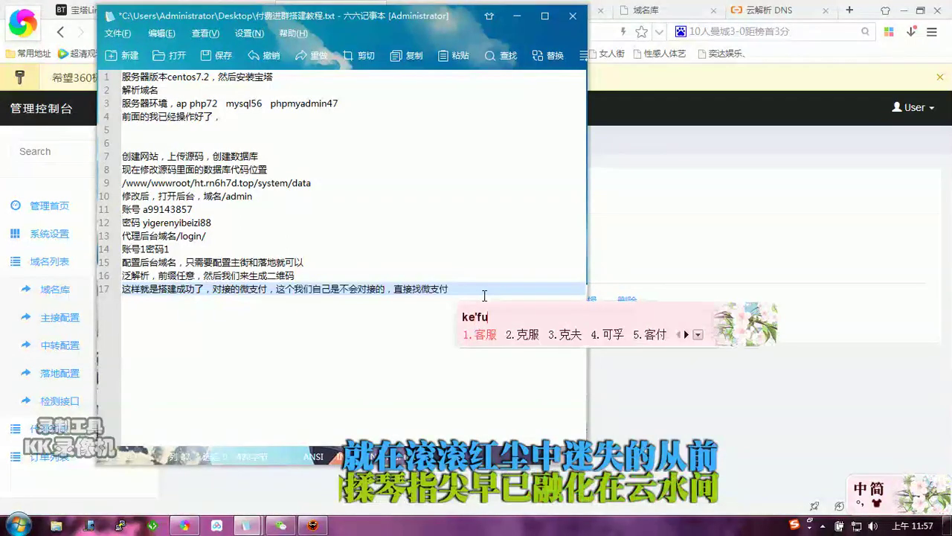
key("space")
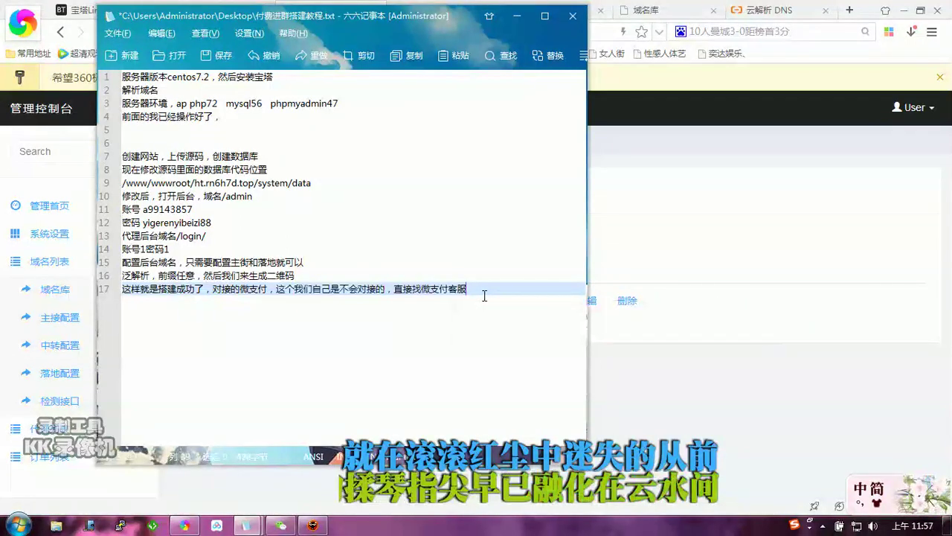
type("bangnijie")
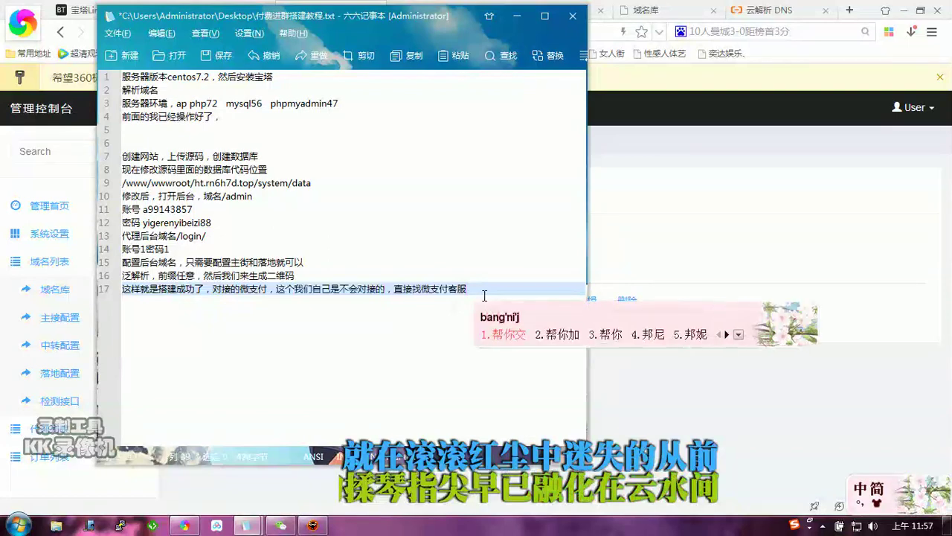
key("space")
key("BackSpace")
type("jie")
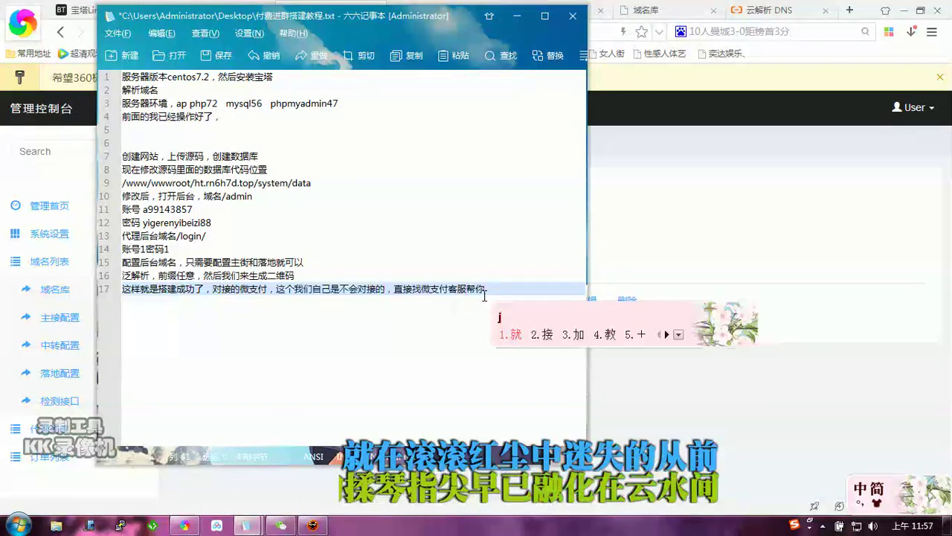
type("2")
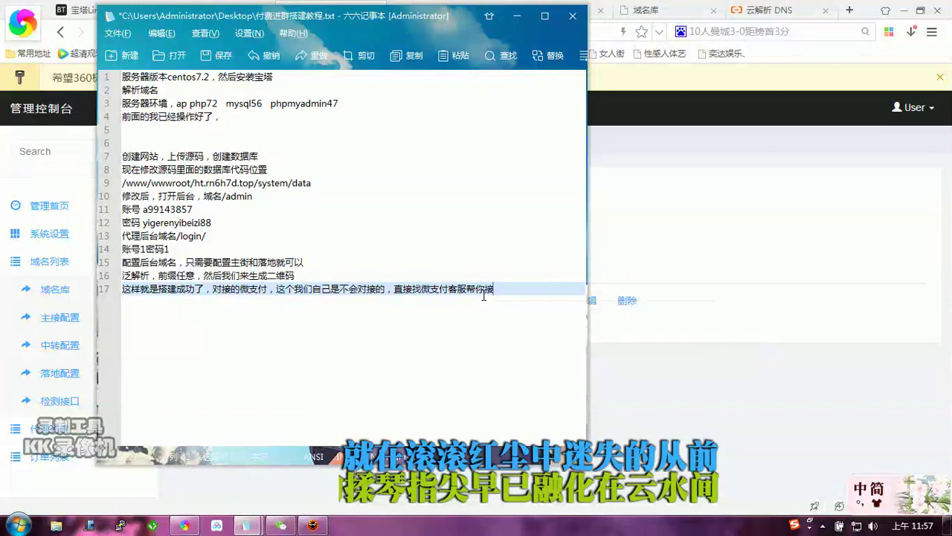
Switch to the browser and open the 常用地址 bookmark folder.
left_click(13, 56)
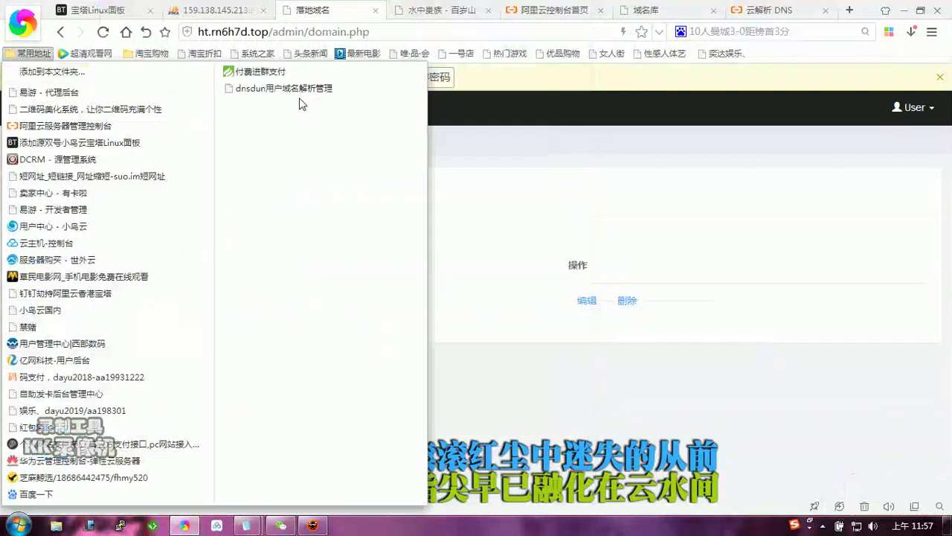
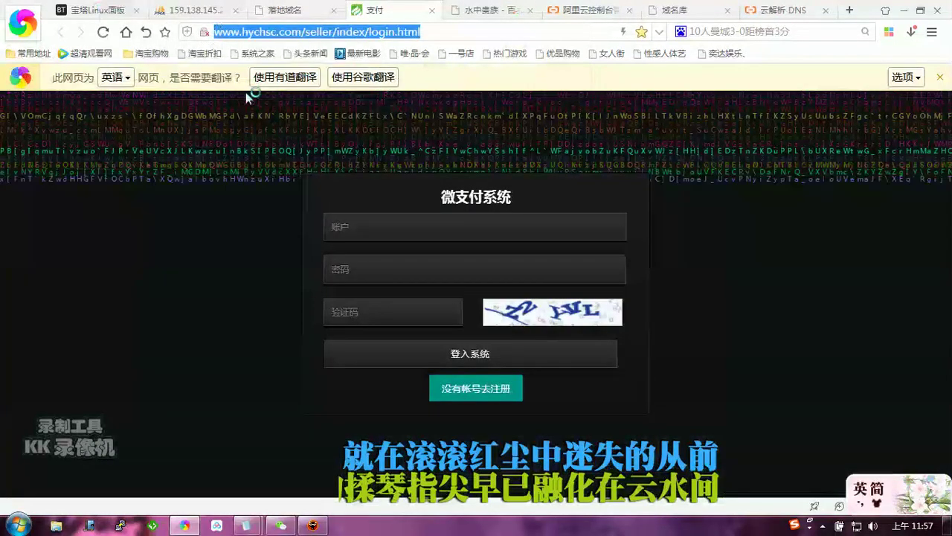
mouse_move(246, 526)
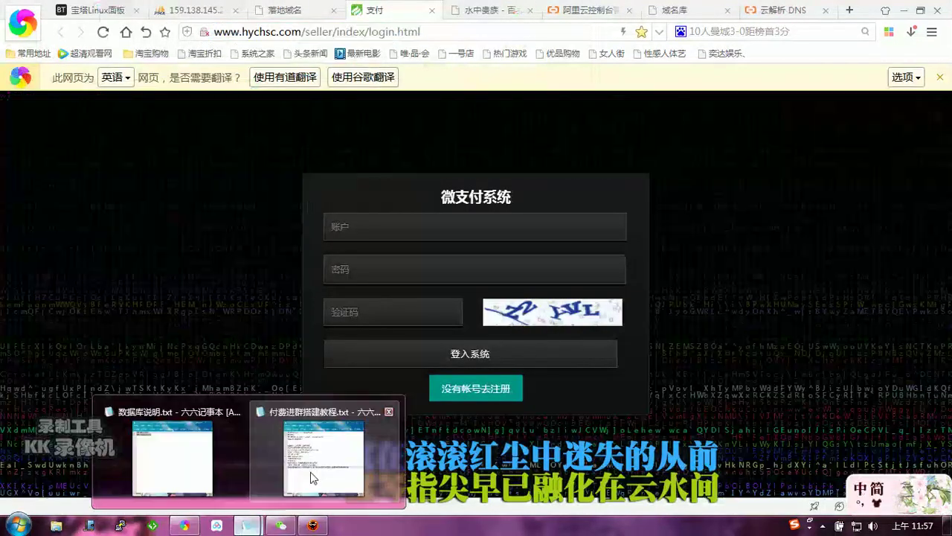
left_click(310, 471)
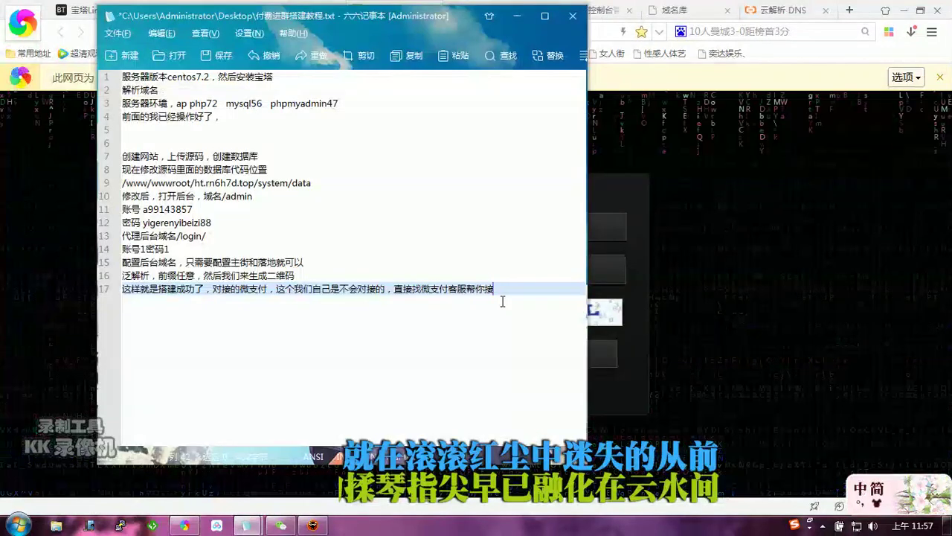
key("Return")
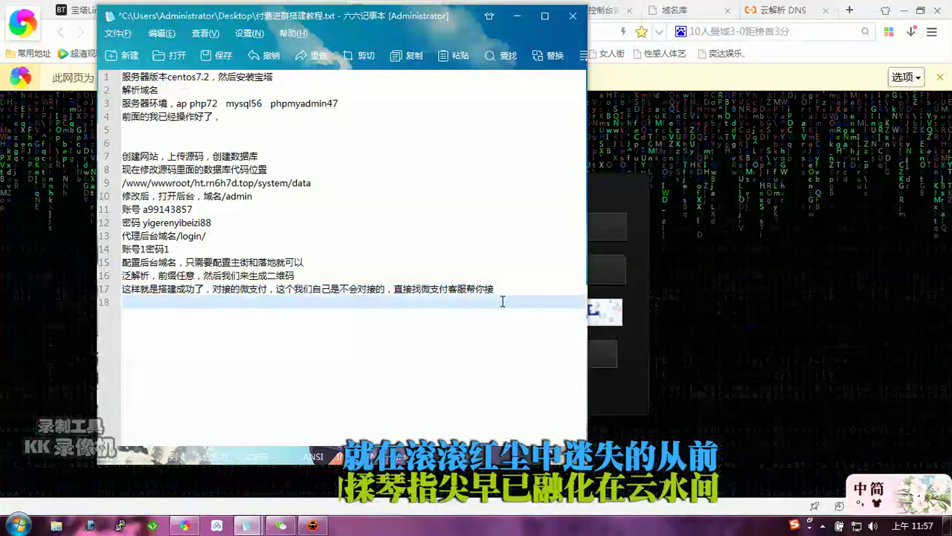
type("微支付地址")
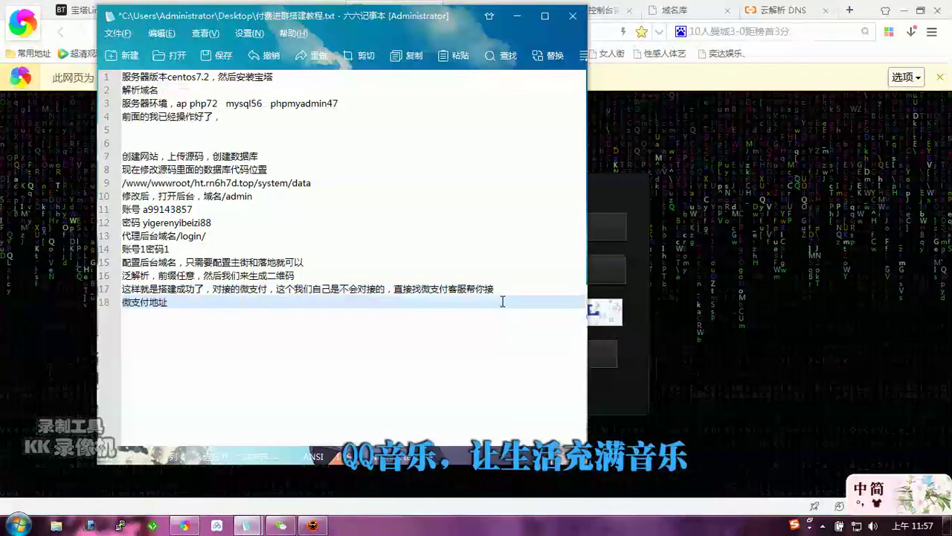
type("http://www.hychsc.com/seller/index/login.html")
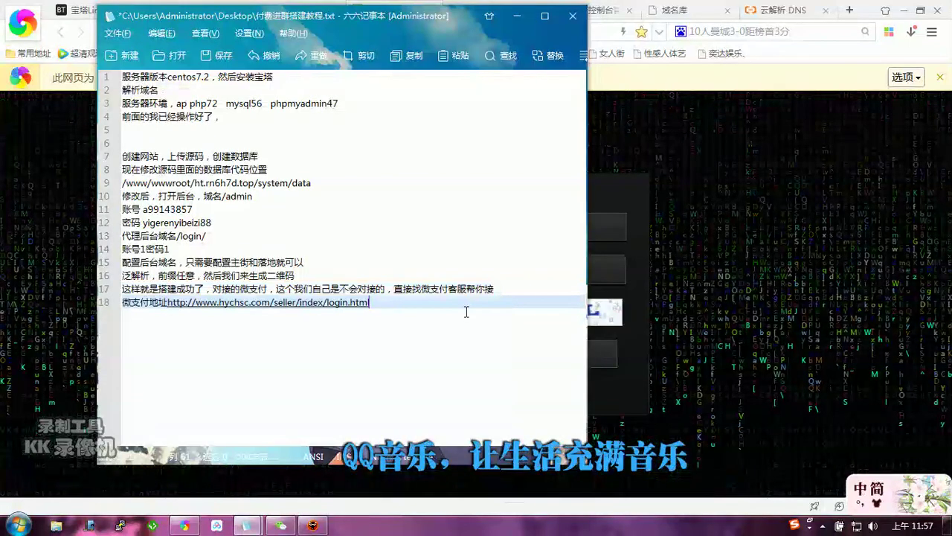
key("Up")
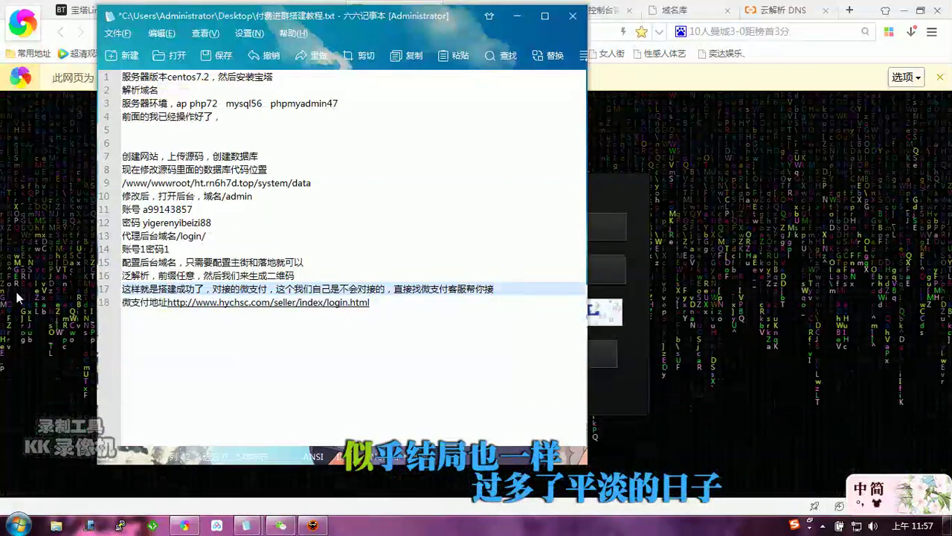
Return to the BaoTa panel in the browser, close the site settings and open the root directory of ht.rn6h7d.top.
left_click(16, 291)
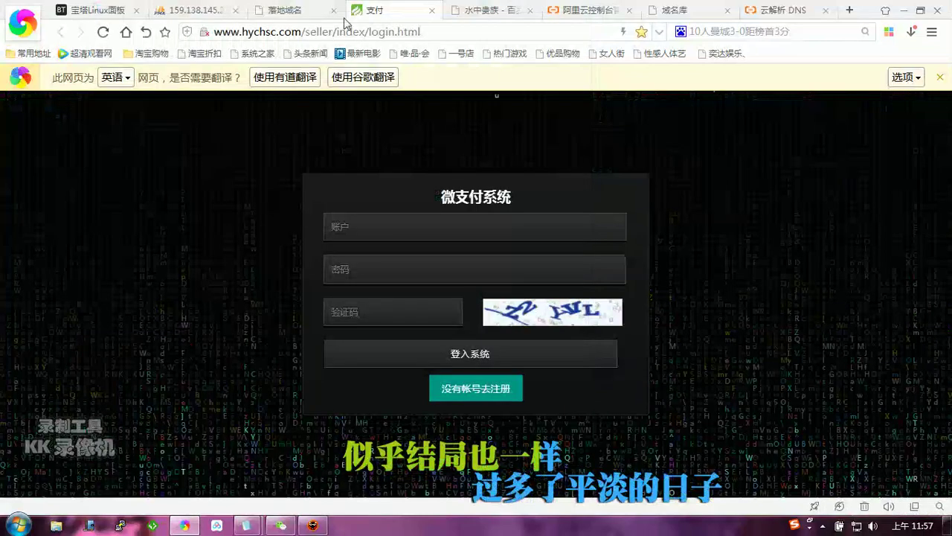
left_click(93, 9)
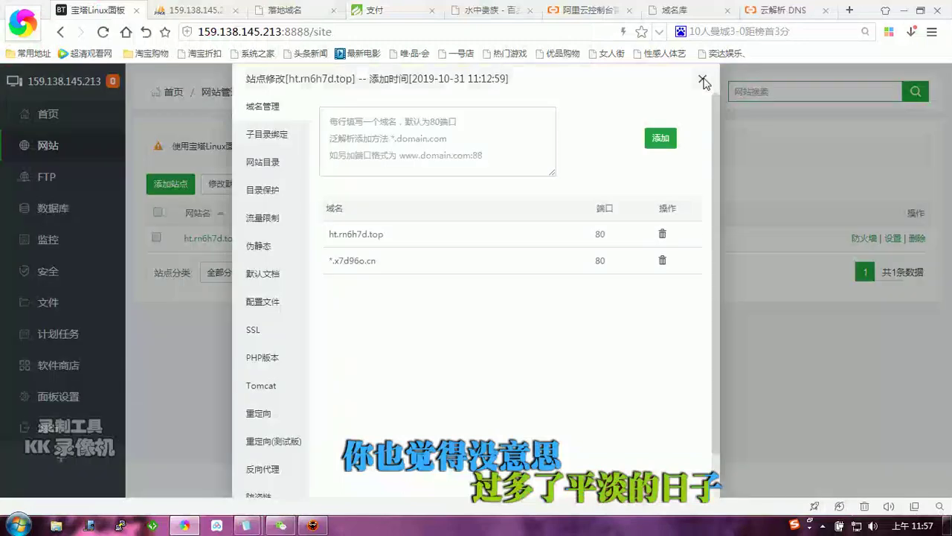
left_click(703, 79)
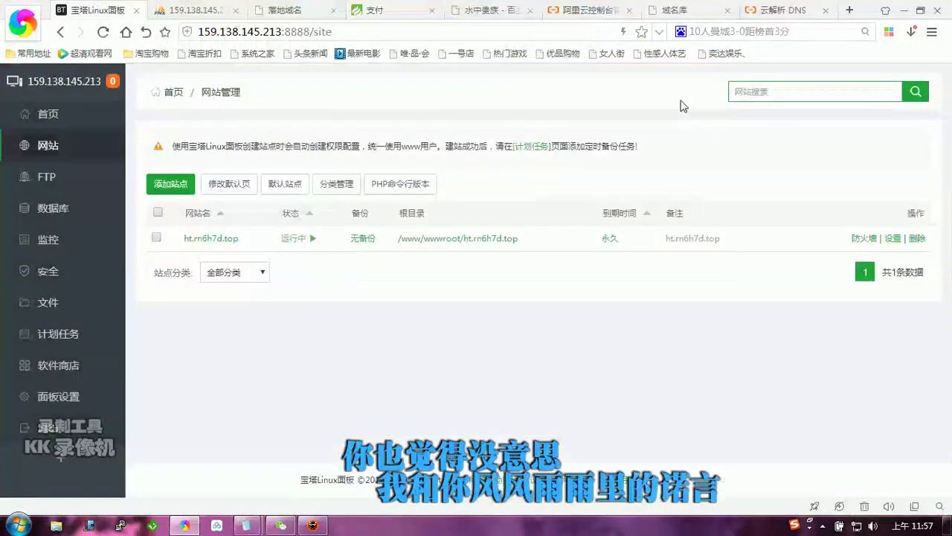
left_click(511, 238)
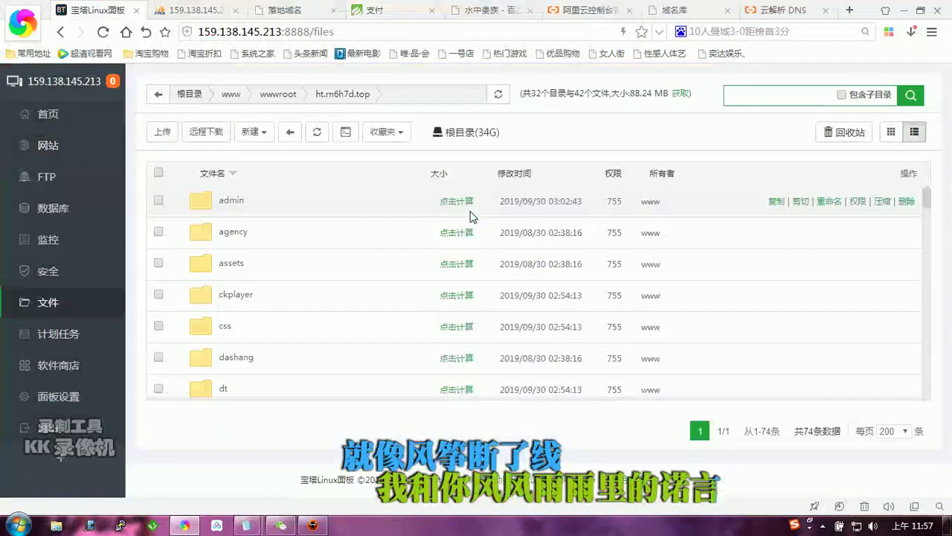
Find pay.php in the site's root directory and open it for editing.
scroll(472, 238, "down", 6)
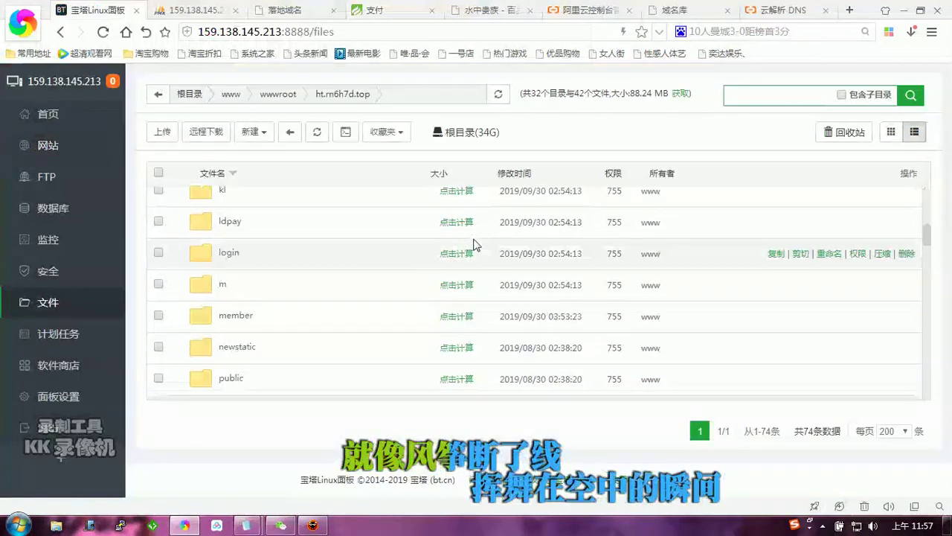
scroll(474, 246, "down", 5)
scroll(477, 250, "down", 3)
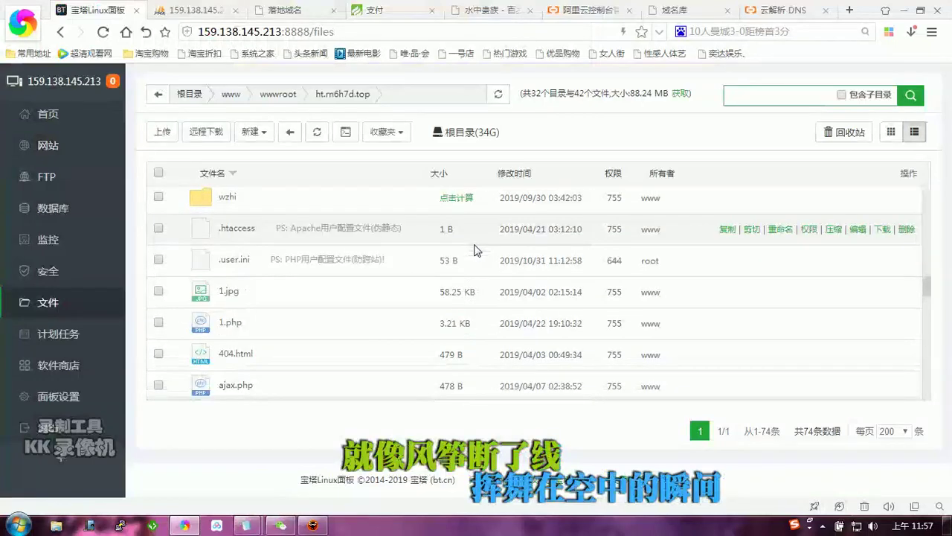
scroll(477, 250, "down", 5)
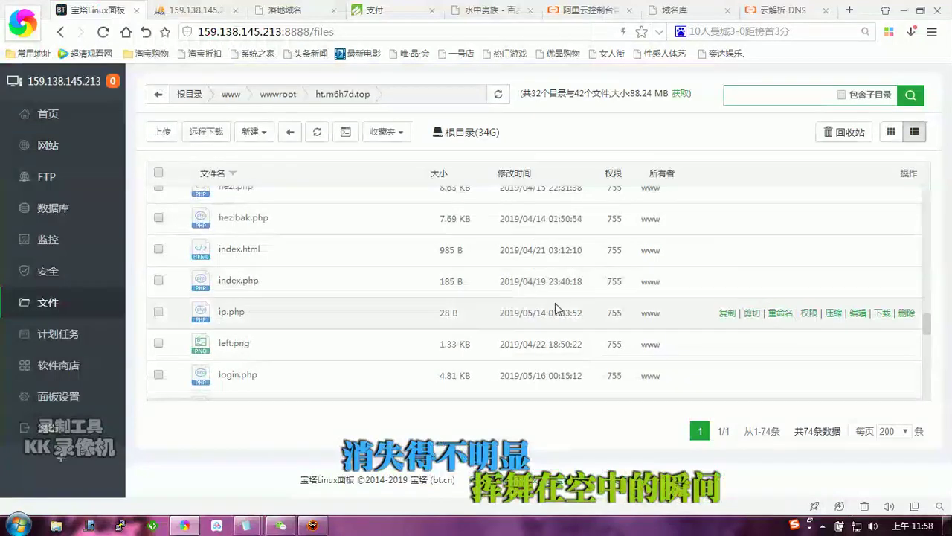
scroll(595, 316, "down", 2)
scroll(629, 334, "down", 2)
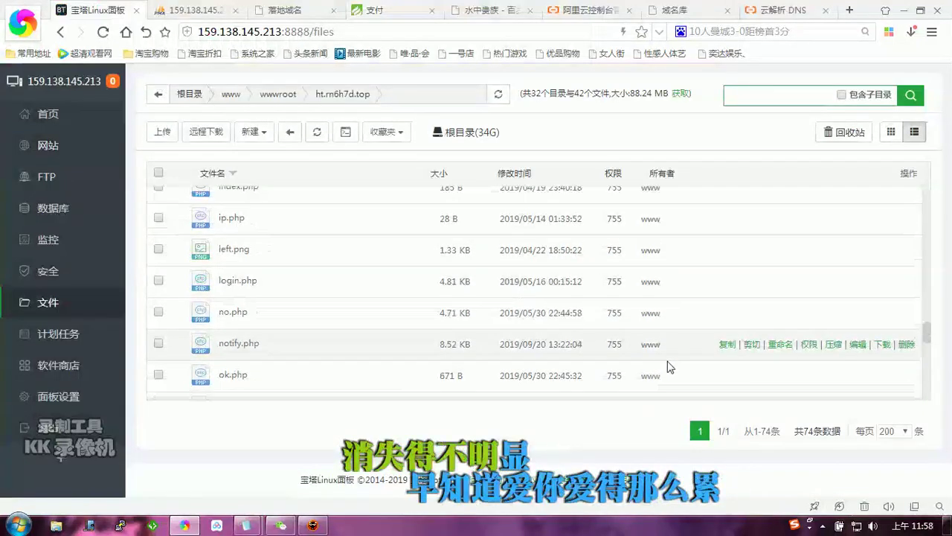
scroll(667, 366, "down", 1)
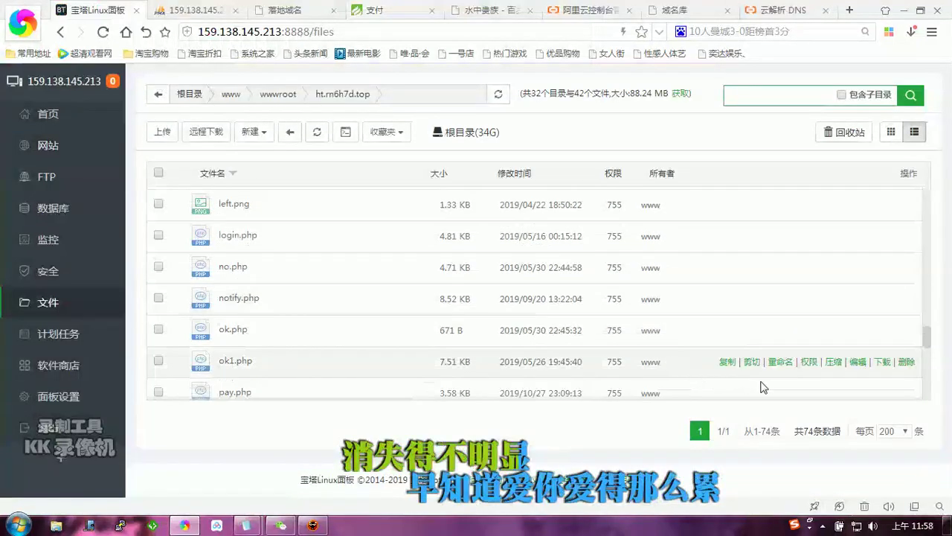
left_click(858, 392)
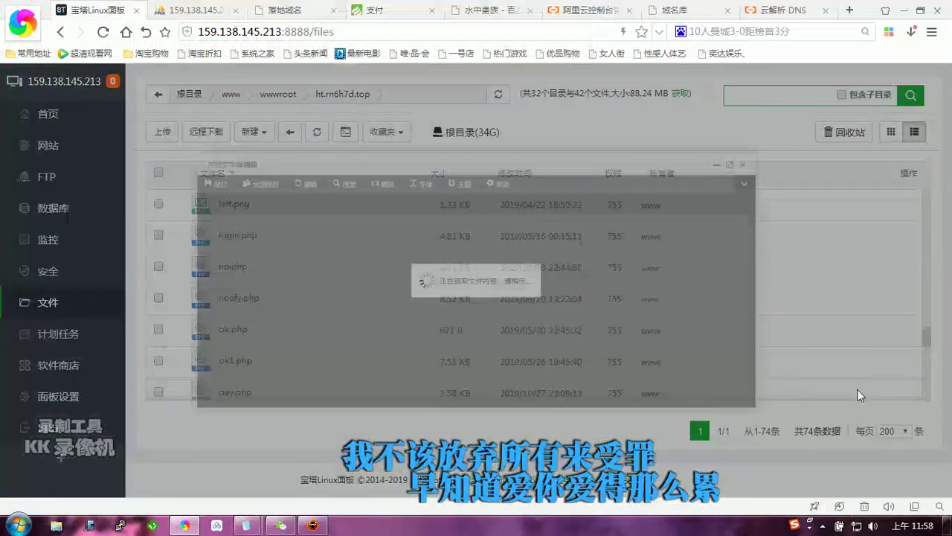
Locate the displayed joining price in line 89 of pay.php and select the text "支付4元即可入群".
scroll(666, 244, "down", 3)
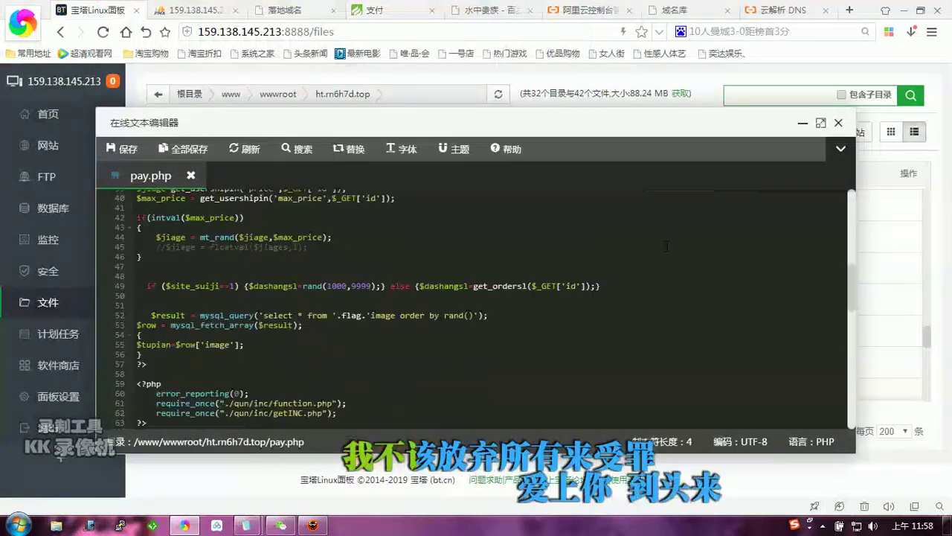
scroll(666, 247, "down", 5)
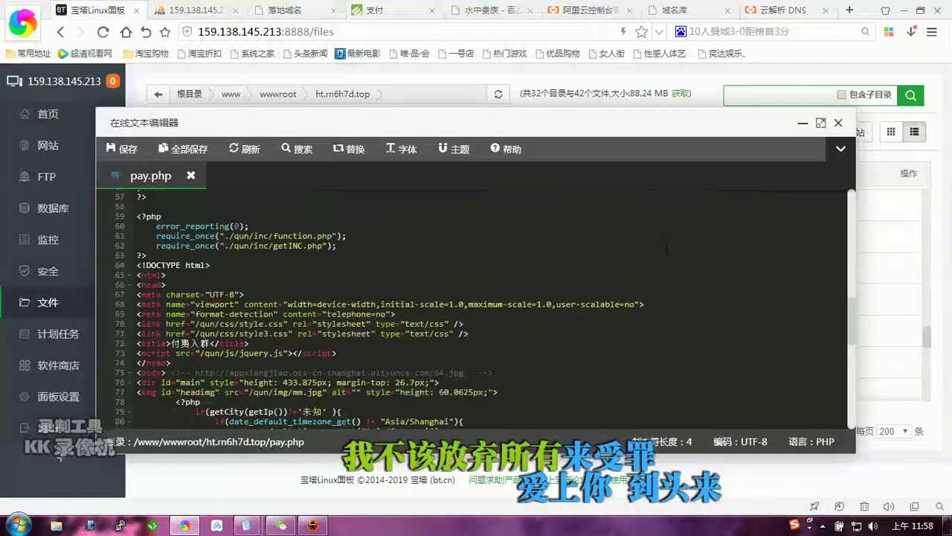
scroll(667, 247, "down", 3)
scroll(667, 247, "down", 2)
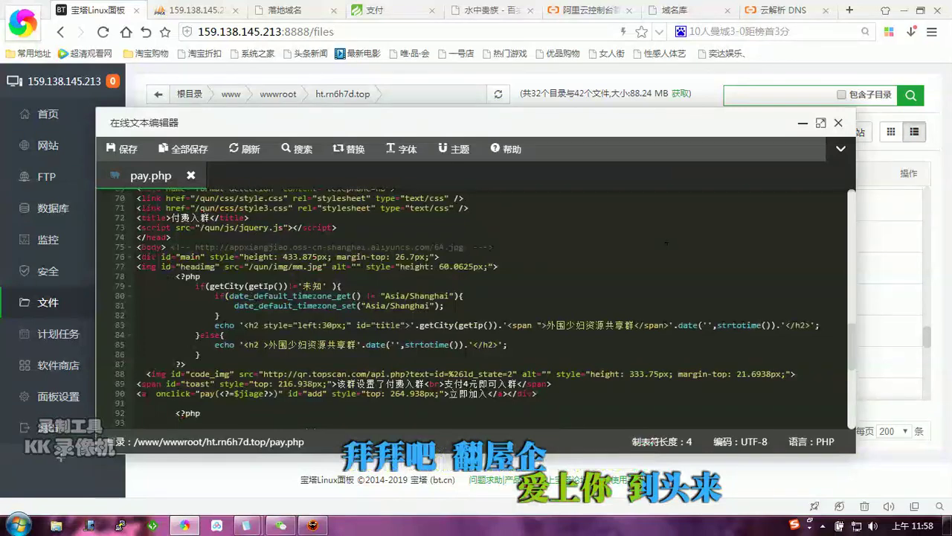
left_click(445, 383)
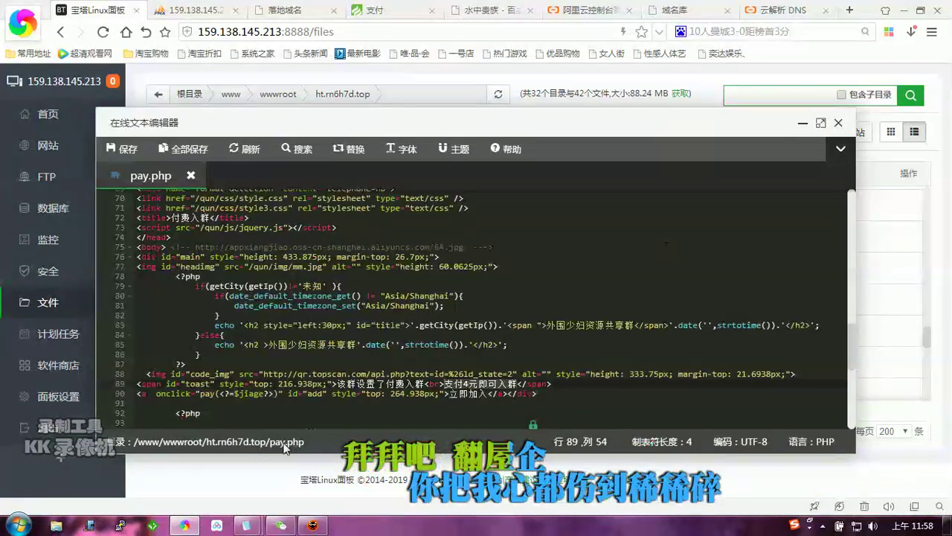
Copy the path of pay.php from the editor and paste it as line 19 of the tutorial notes, without stray characters.
left_click_drag(284, 446, 125, 442)
key("ctrl+c")
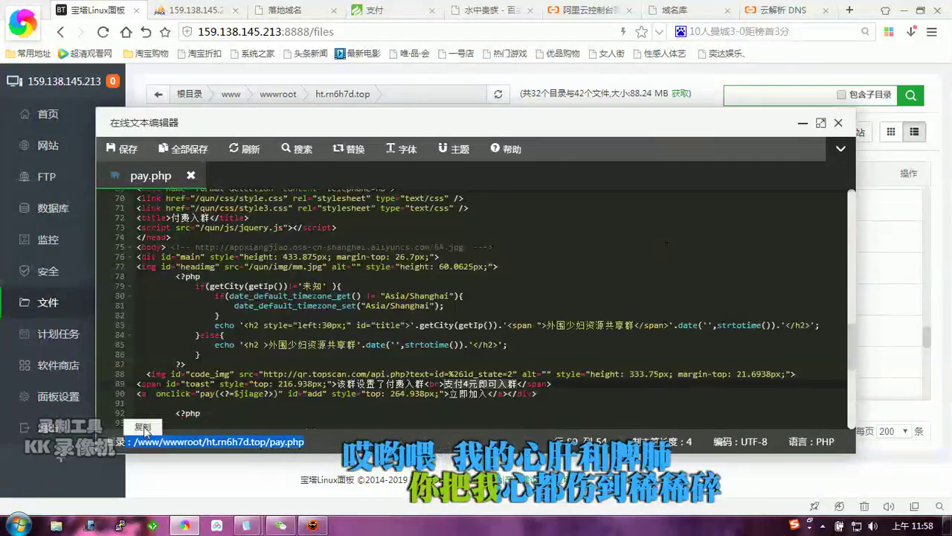
left_click(248, 527)
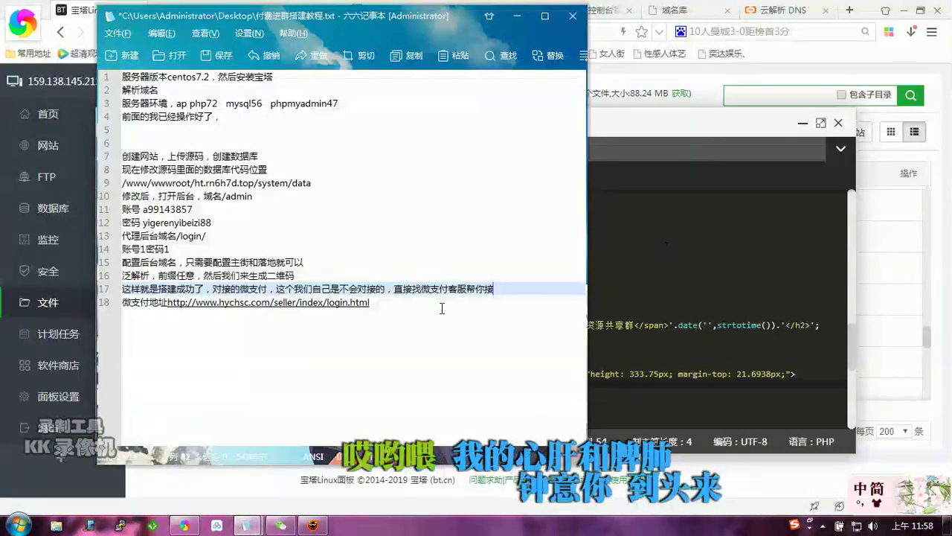
left_click(447, 304)
key("Return")
key("ctrl+v")
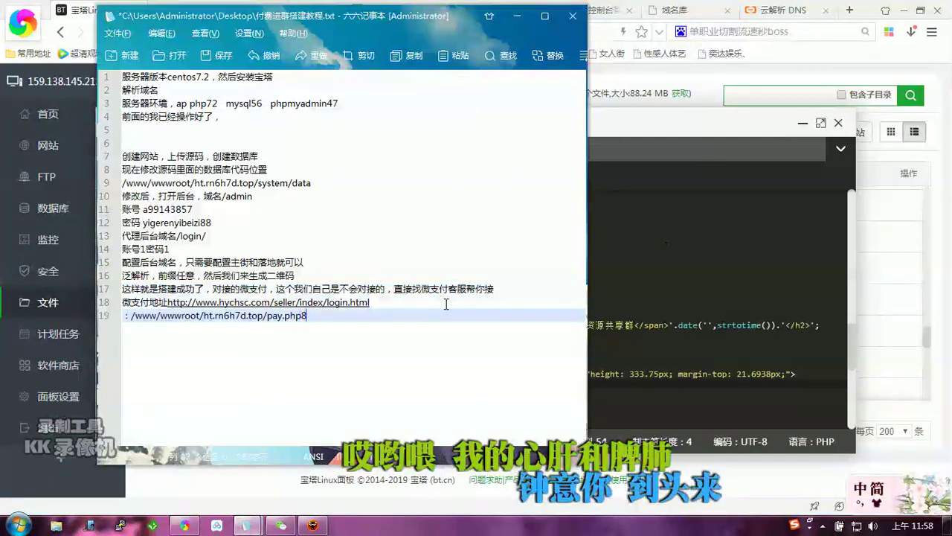
key("BackSpace")
Complete line 19 of the notes with "第89行，修改显示金额" and return to the pay.php editor.
type("第8")
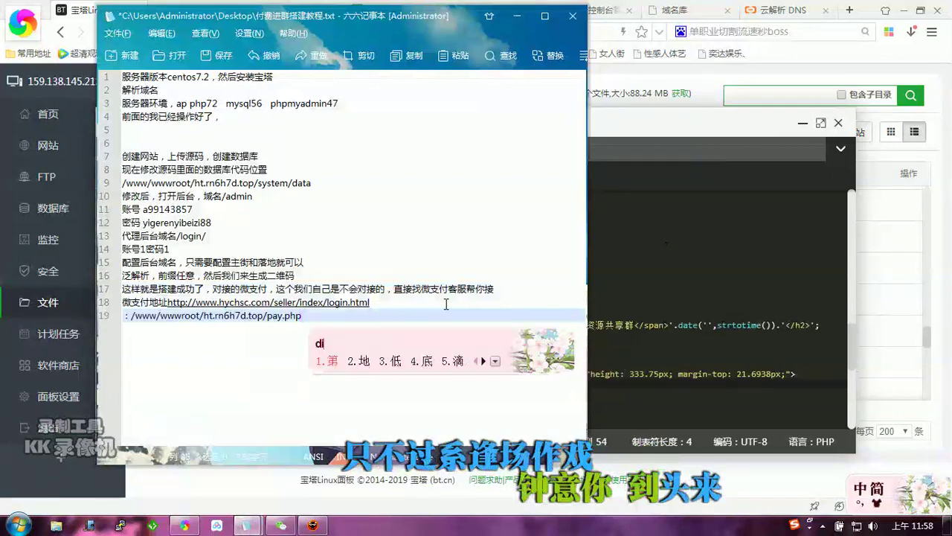
type("9行")
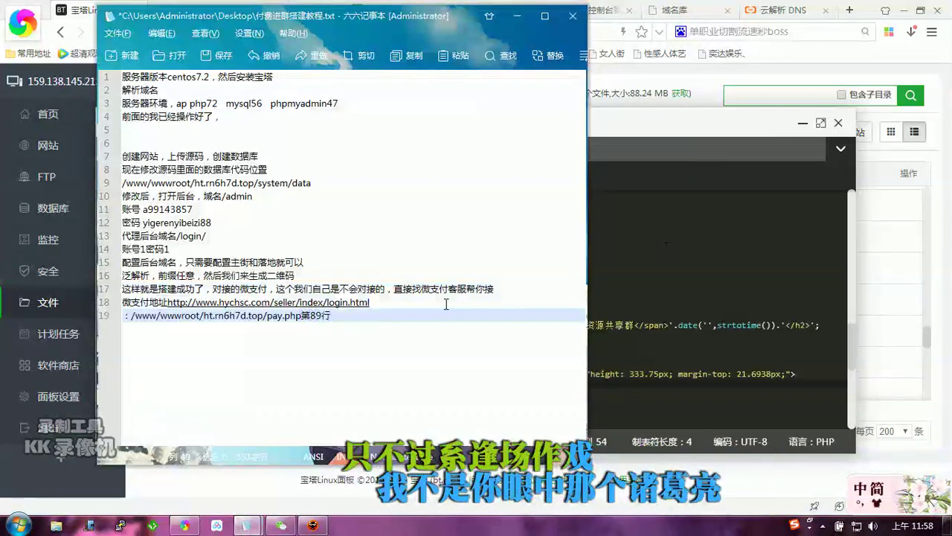
type("，修改")
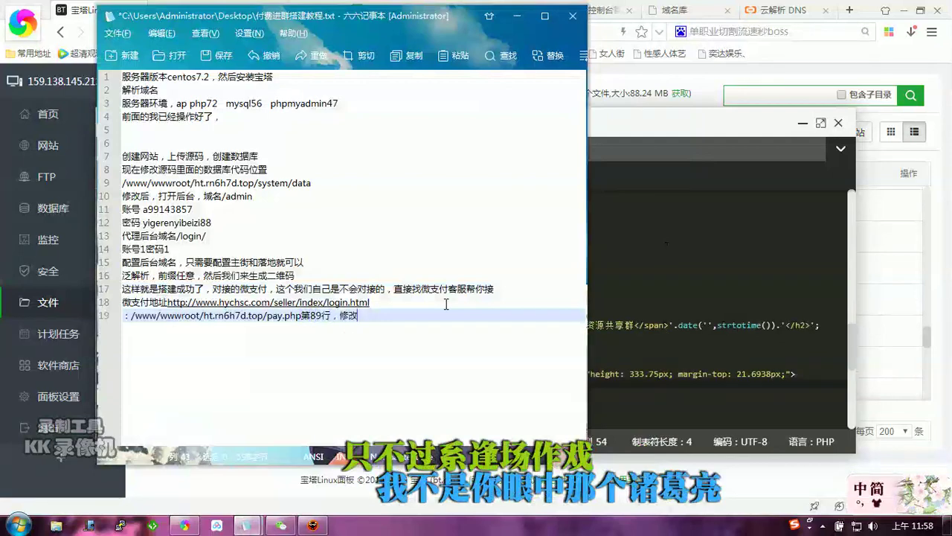
type("显示")
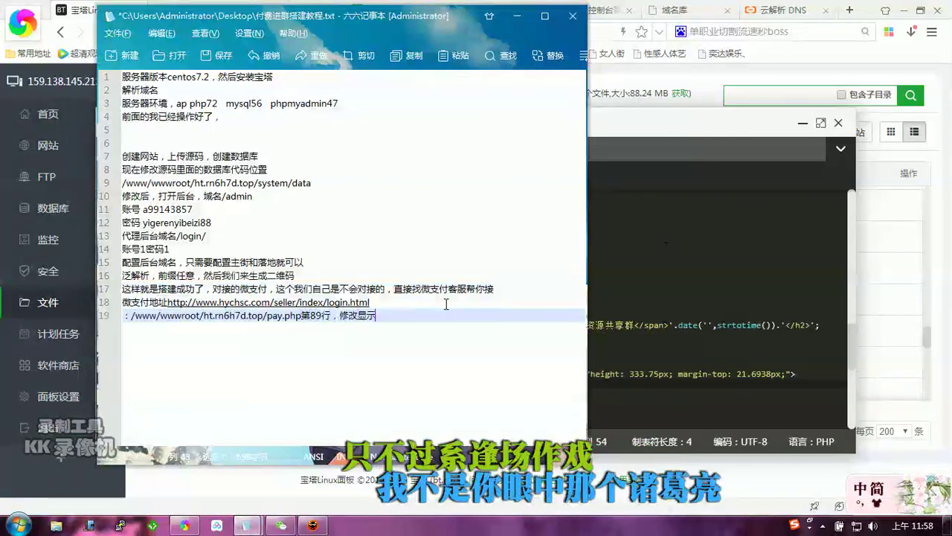
type("jine")
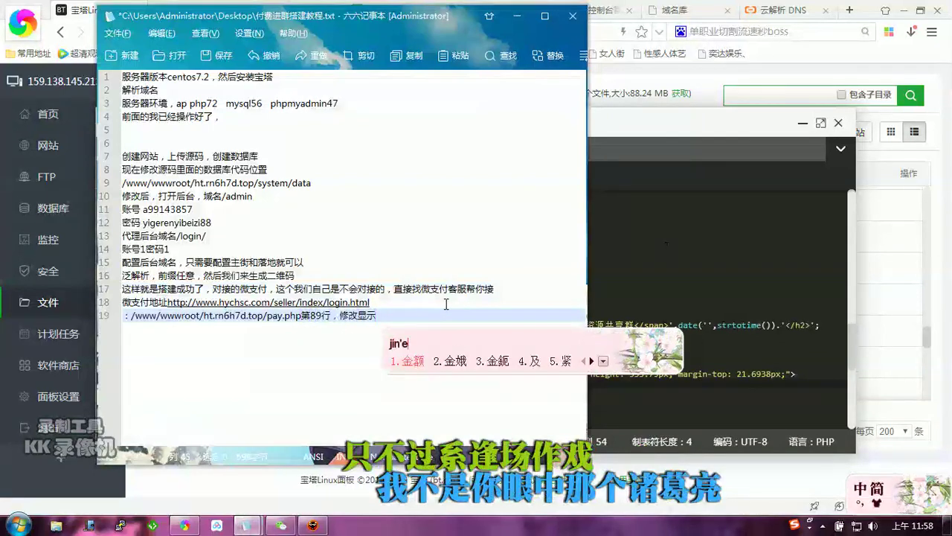
key("space")
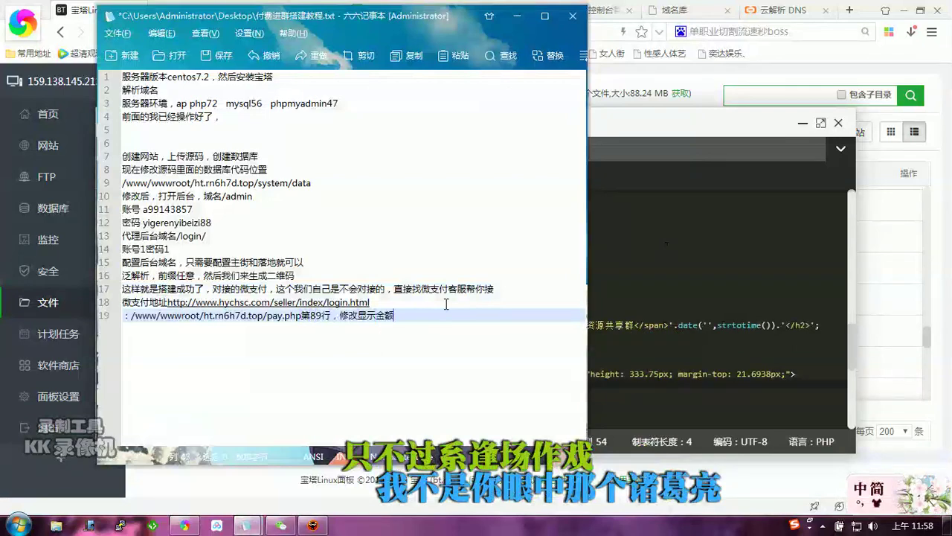
type("金额")
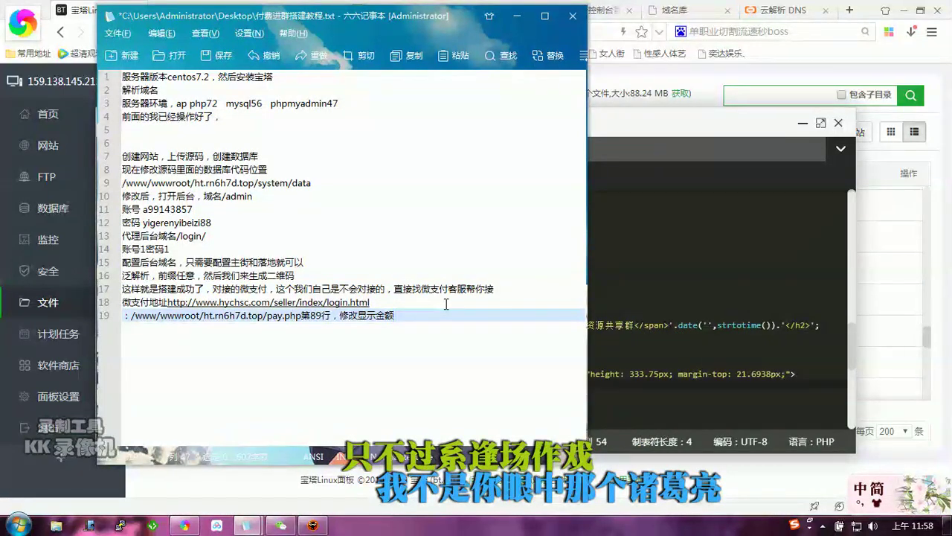
left_click(659, 260)
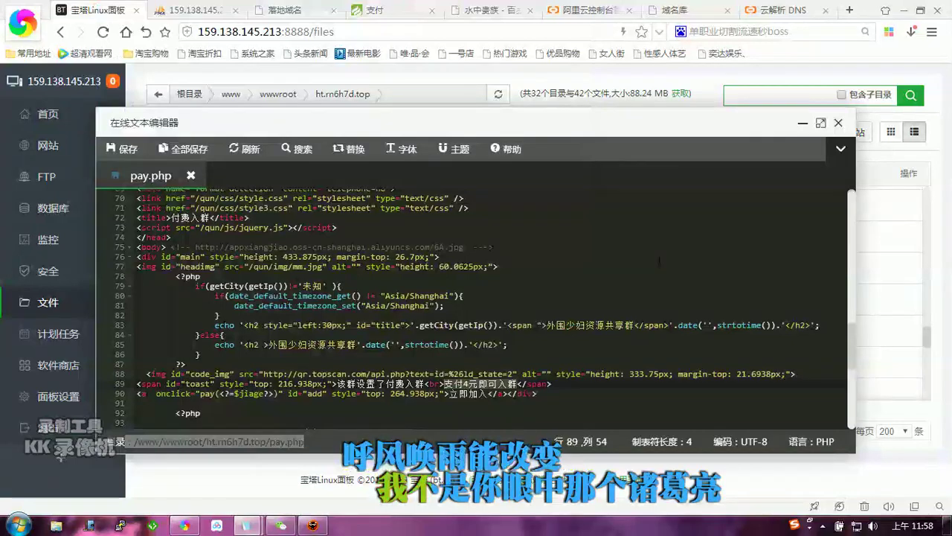
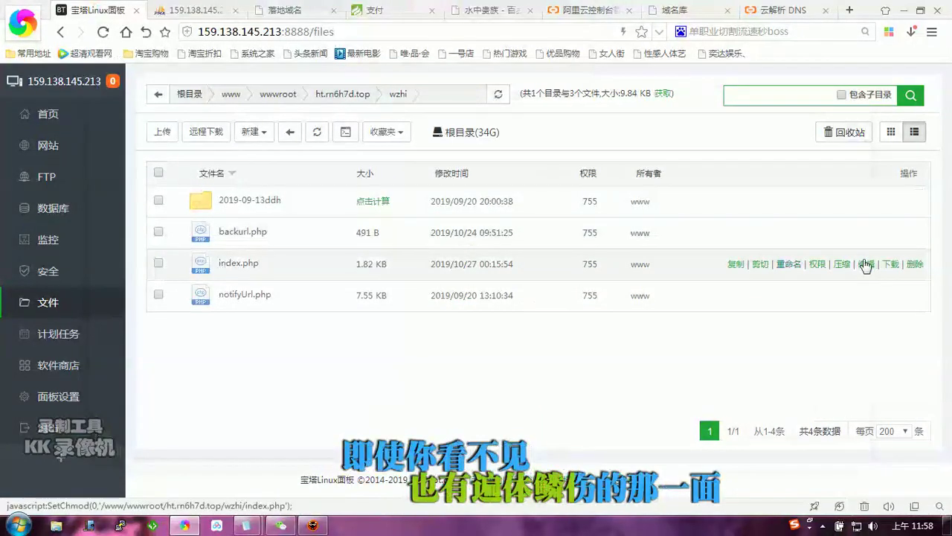
Open index.php in the wzhi folder for editing and select the multiplier 100 in the order_amount line 34.
left_click(866, 264)
scroll(614, 306, "down", 5)
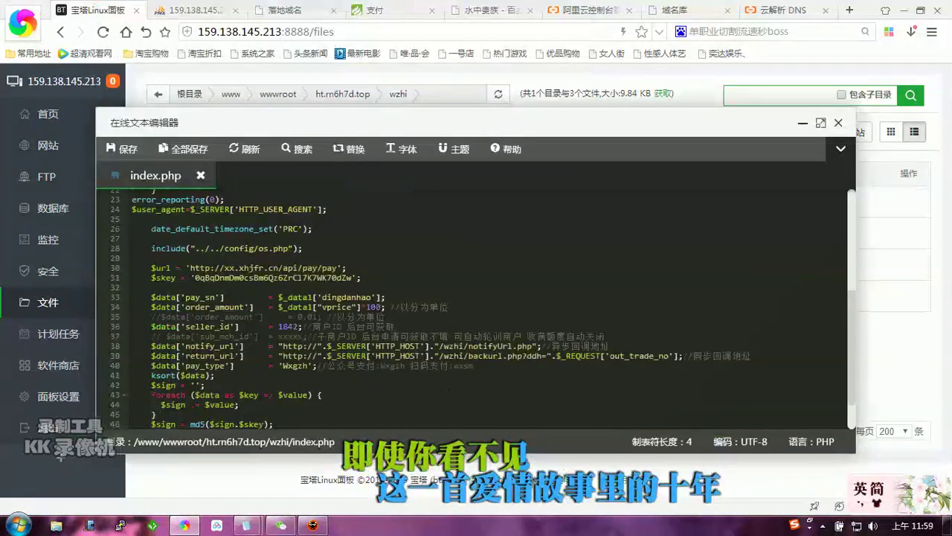
double_click(372, 307)
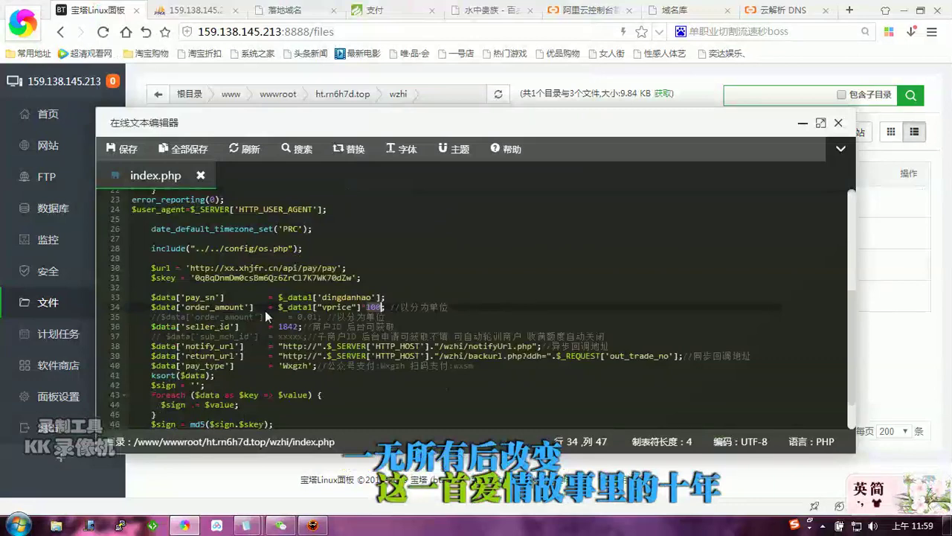
key("ctrl+alt+a")
left_click_drag(129, 266, 525, 324)
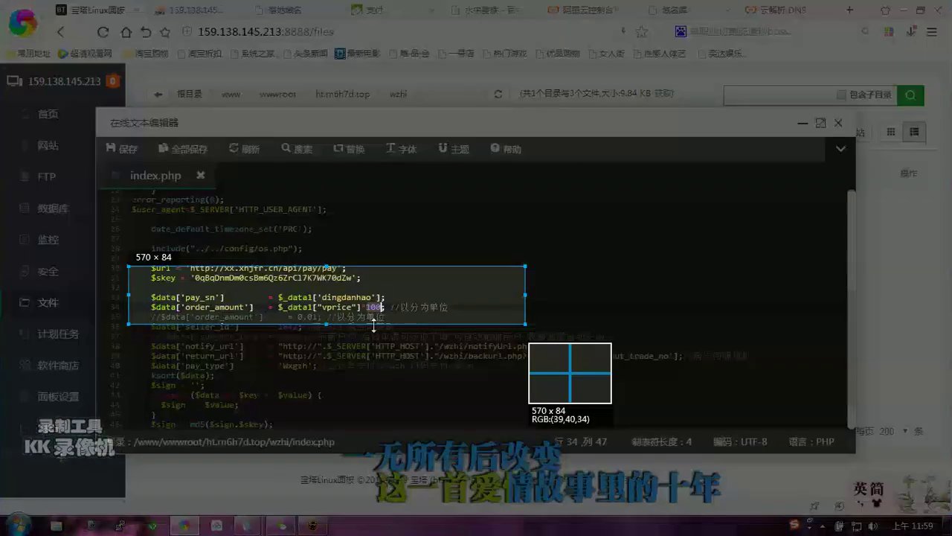
left_click(299, 337)
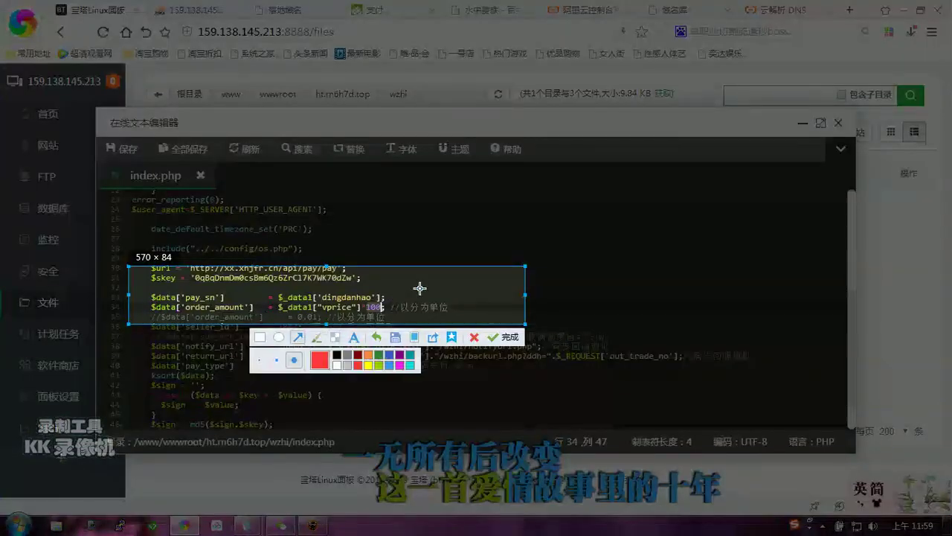
left_click(474, 337)
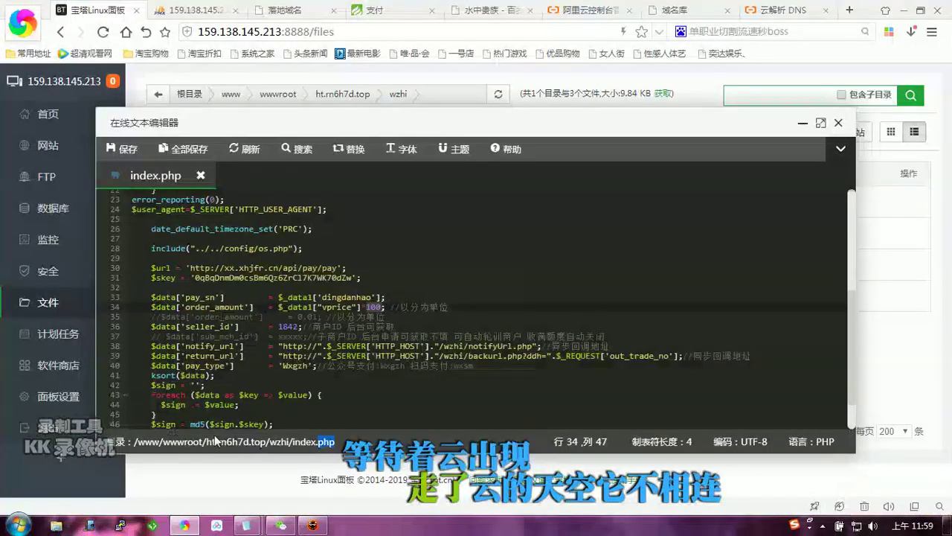
Copy the path of wzhi/index.php from the editor and paste it as line 20 of the tutorial notes.
left_click_drag(167, 442, 134, 442)
key("ctrl+c")
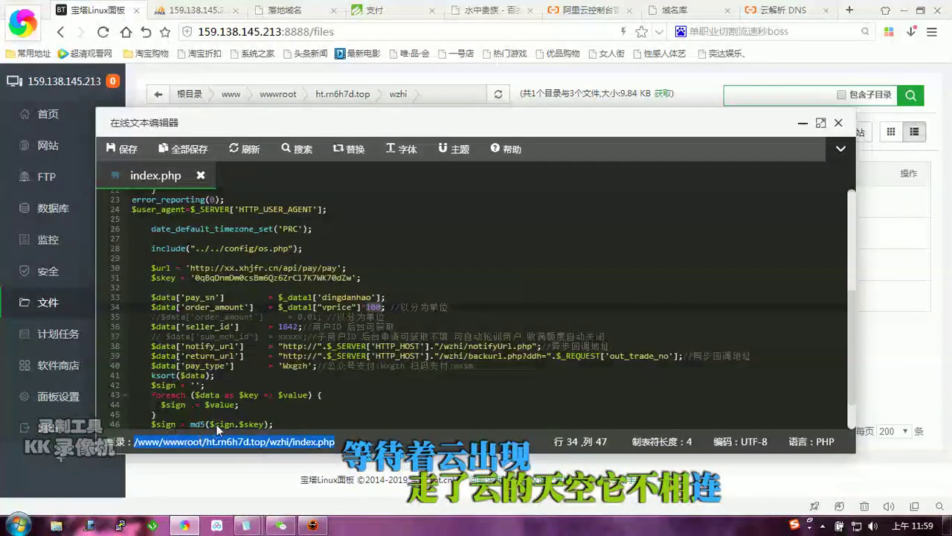
left_click(195, 424)
left_click(187, 525)
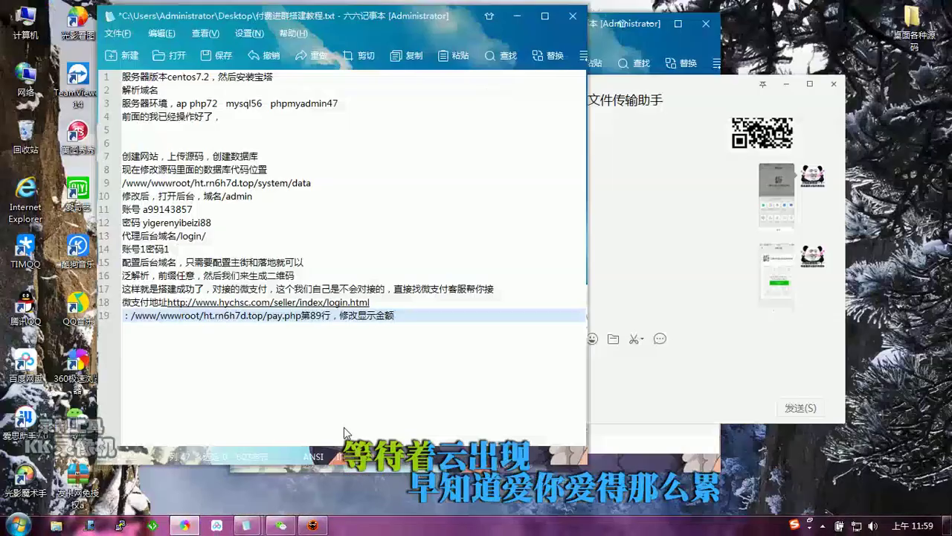
left_click(467, 318)
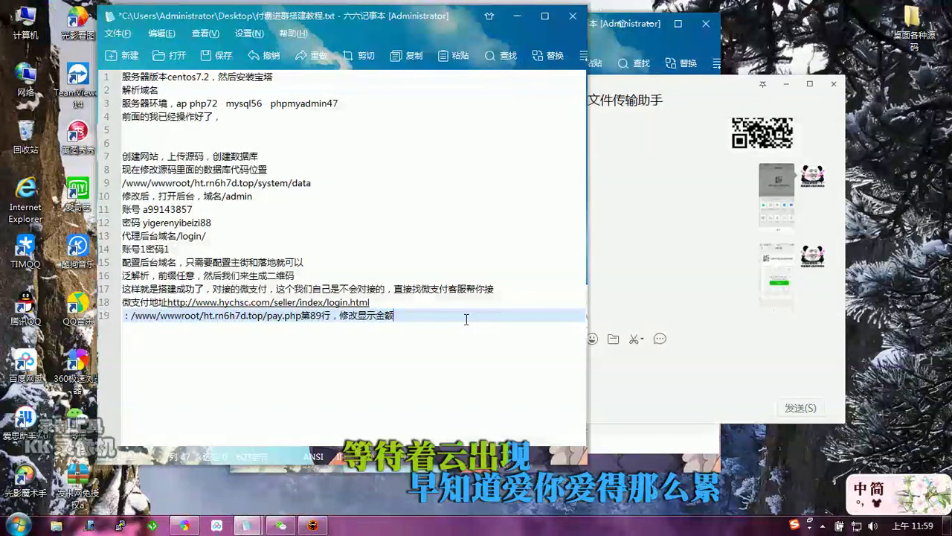
key("Return")
key("ctrl+v")
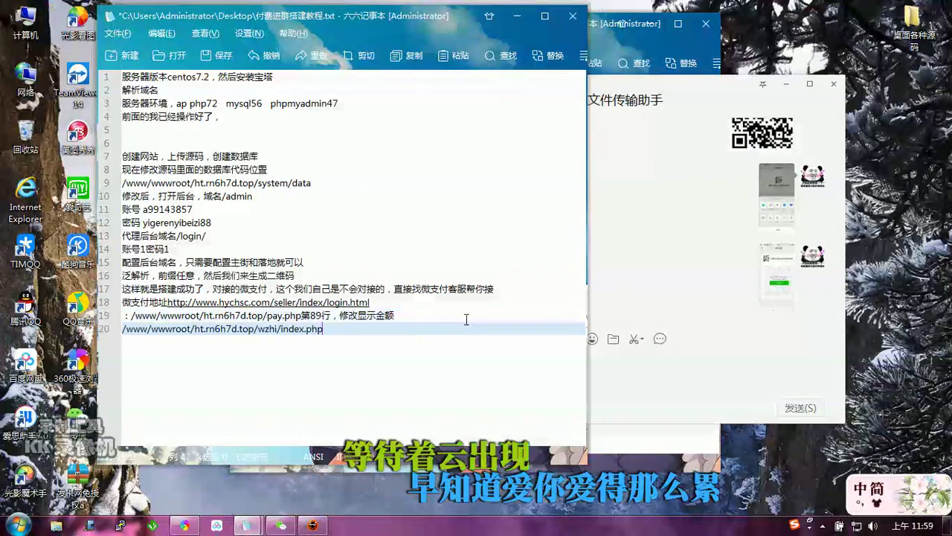
Continue line 20 of the notes after the index.php path with "第34行，修改".
type("di")
key("space")
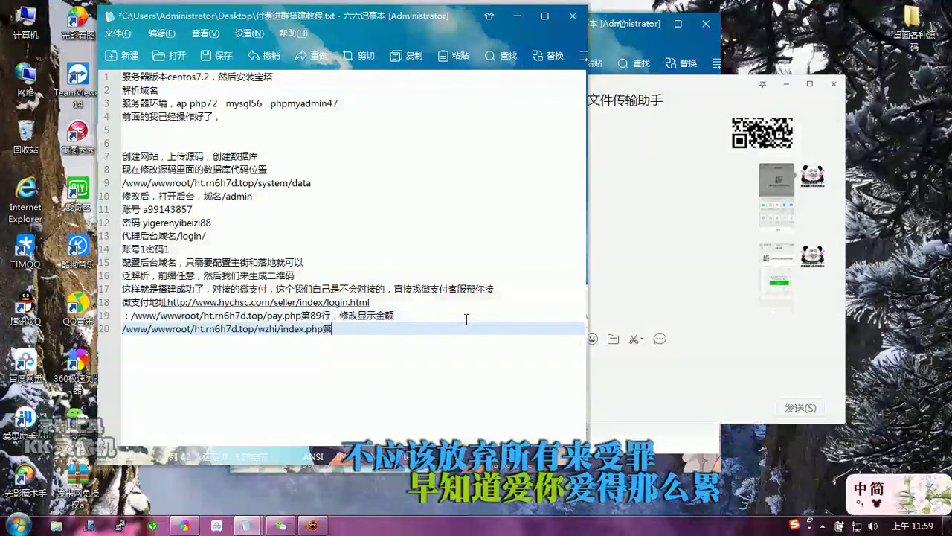
type("34hang")
key("space")
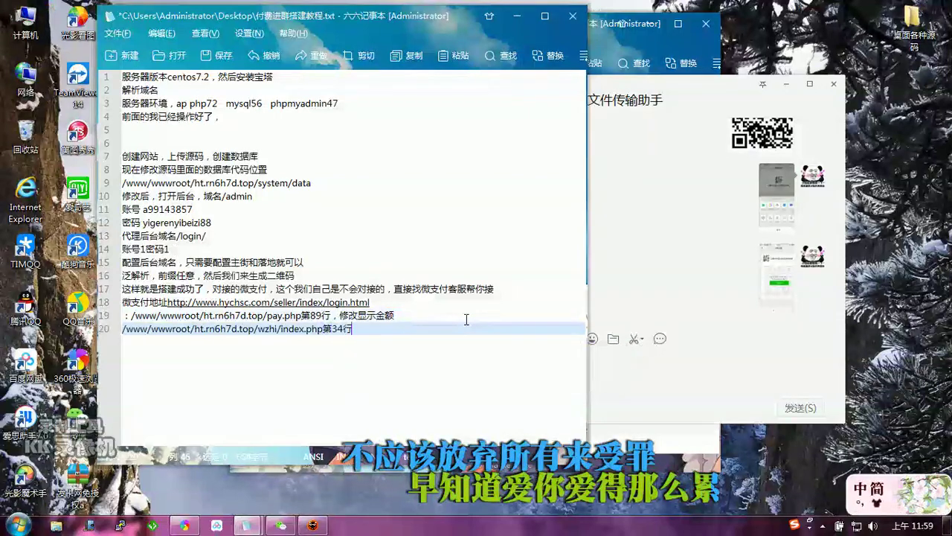
type(",xiugai")
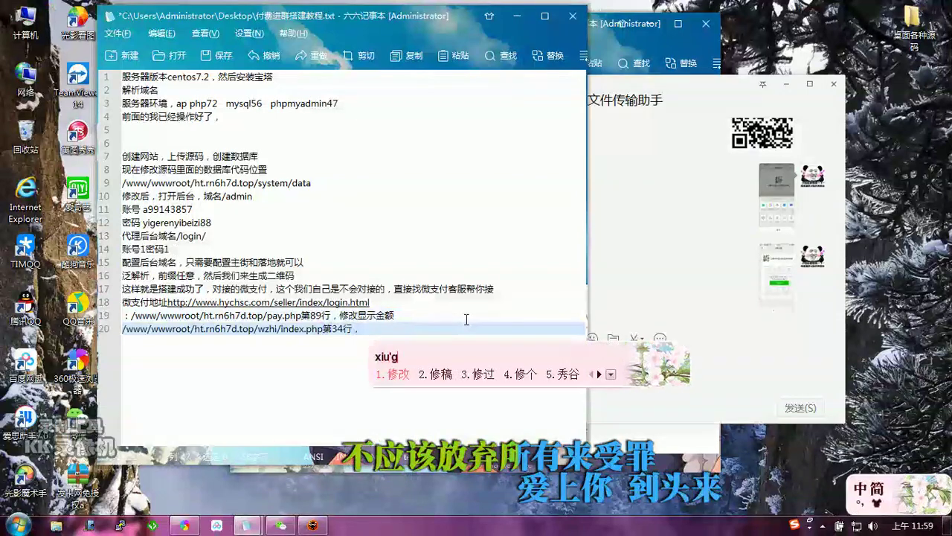